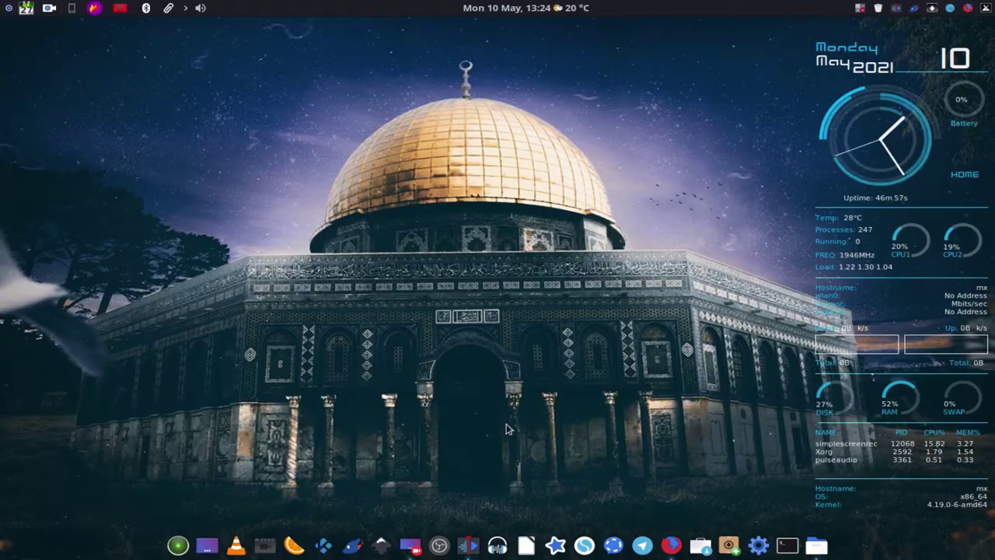
# - Bring Firefox forward and scroll the Kdenlive 21.04 article to its Speech to text section
pyautogui.click(680, 551)
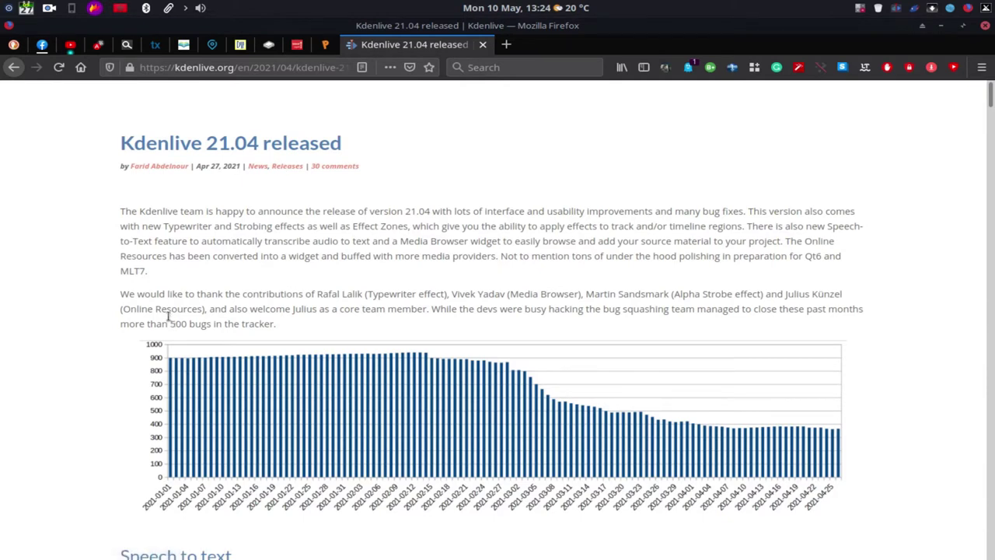
pyautogui.scroll(-4, 168, 316)
pyautogui.scroll(-4, 168, 316)
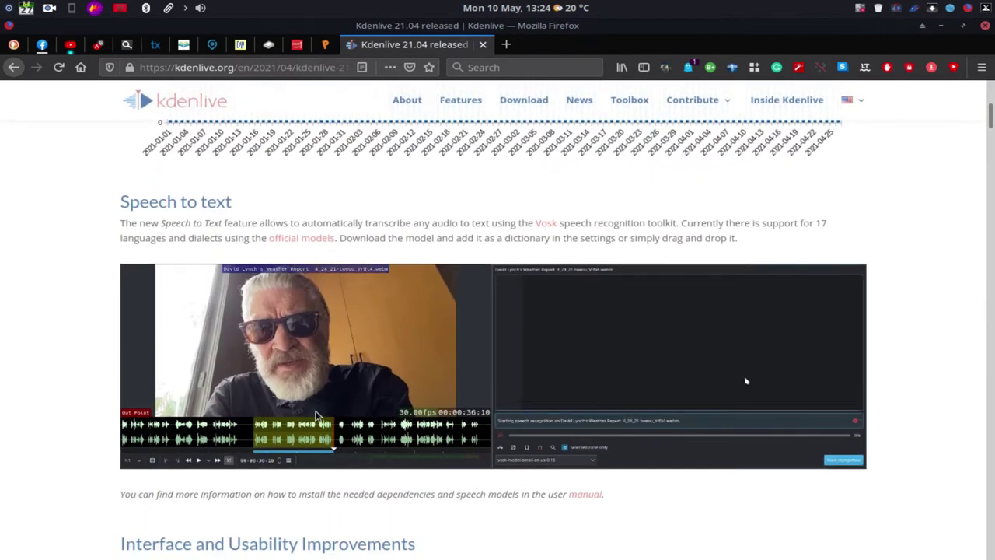
pyautogui.scroll(-4, 319, 420)
pyautogui.scroll(-5, 315, 424)
pyautogui.scroll(-9, 314, 427)
pyautogui.scroll(-7, 313, 427)
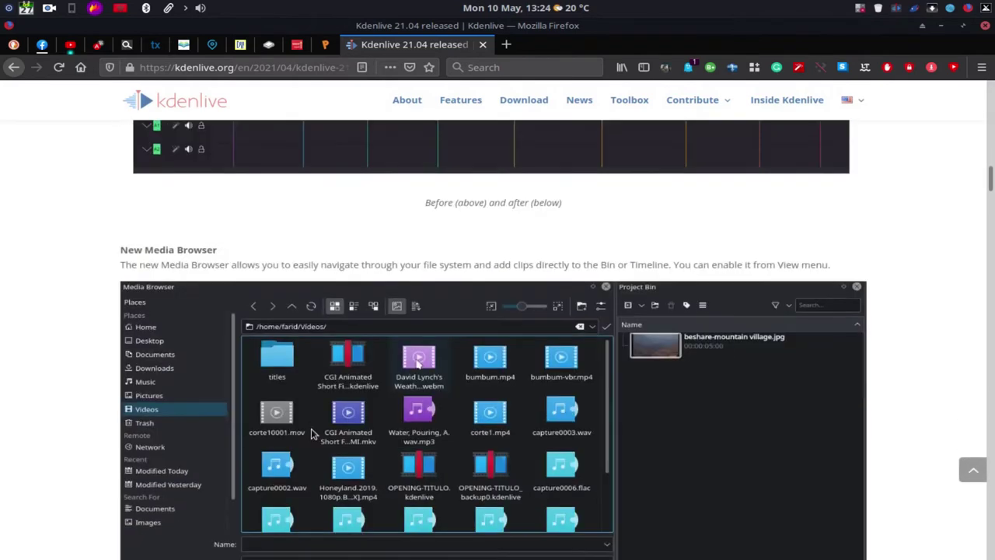
pyautogui.scroll(-5, 312, 447)
pyautogui.scroll(9, 307, 461)
pyautogui.scroll(8, 306, 460)
pyautogui.scroll(8, 307, 459)
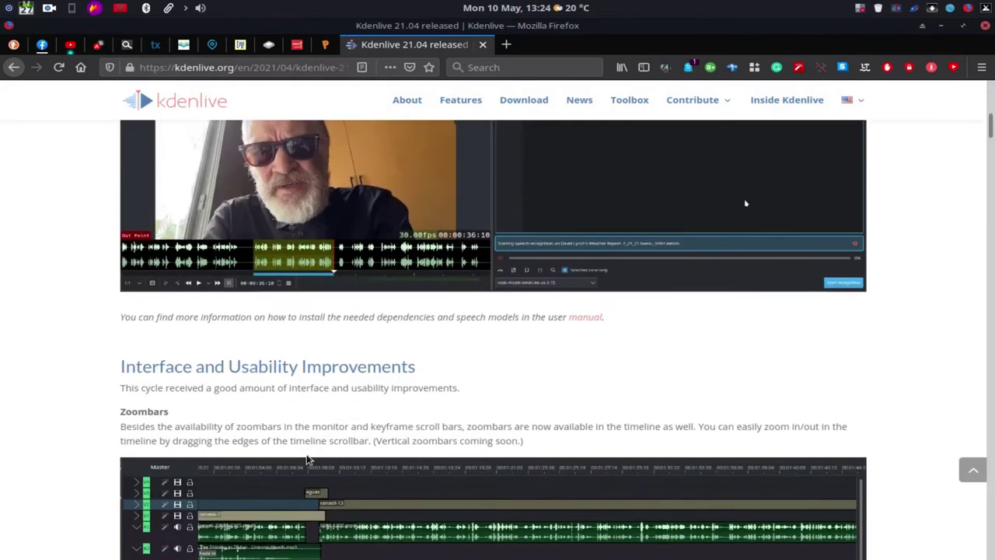
pyautogui.scroll(7, 309, 459)
pyautogui.scroll(3, 306, 459)
pyautogui.scroll(-2, 306, 456)
pyautogui.scroll(-1, 273, 428)
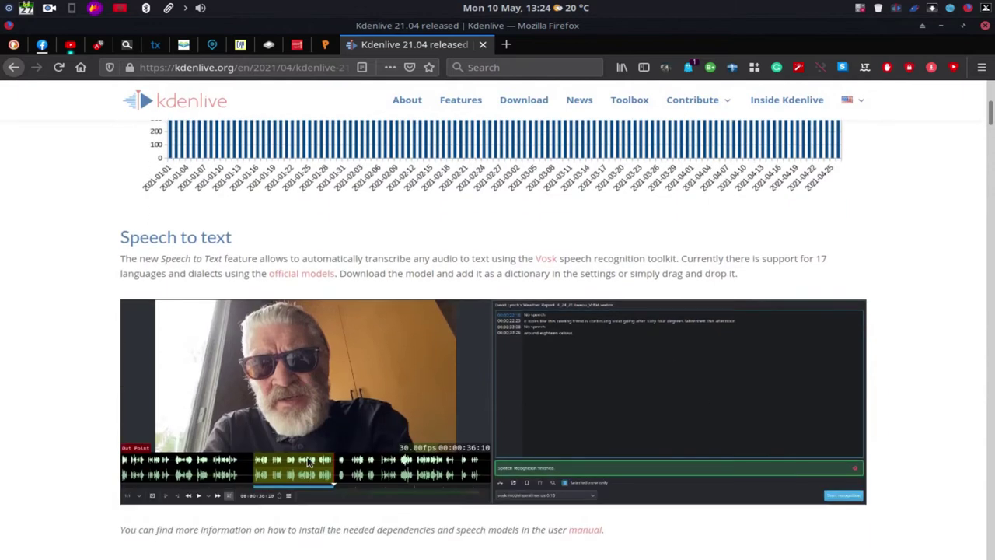
pyautogui.scroll(-1, 238, 398)
# - Open the Speech to text section's 'official models' link in a background tab
pyautogui.moveTo(120, 164); pyautogui.dragTo(285, 187)
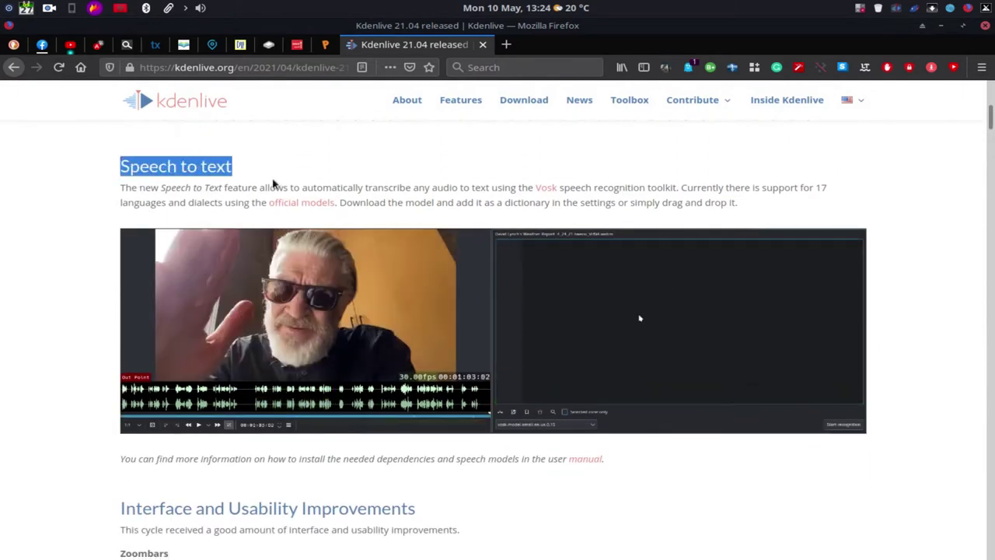
pyautogui.click(305, 176)
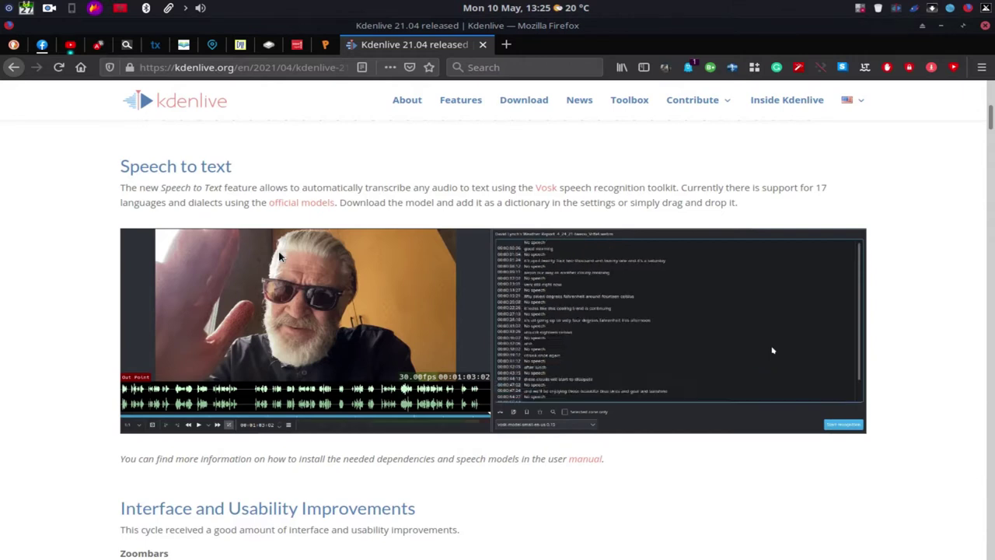
pyautogui.middleClick(313, 205)
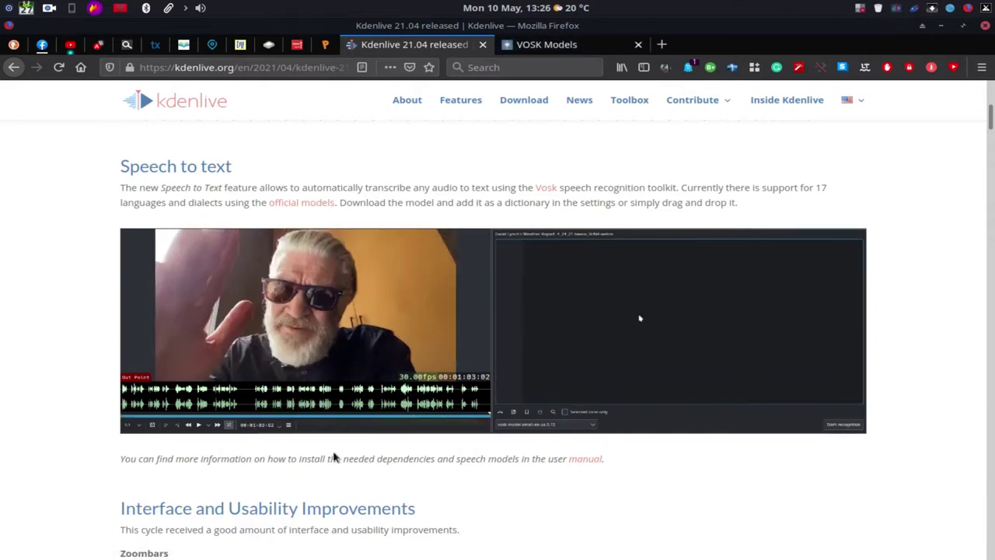
# - On the VOSK Models page, download the Arabic model vosk-model-ar-mgb2-0.4 zip
pyautogui.click(551, 45)
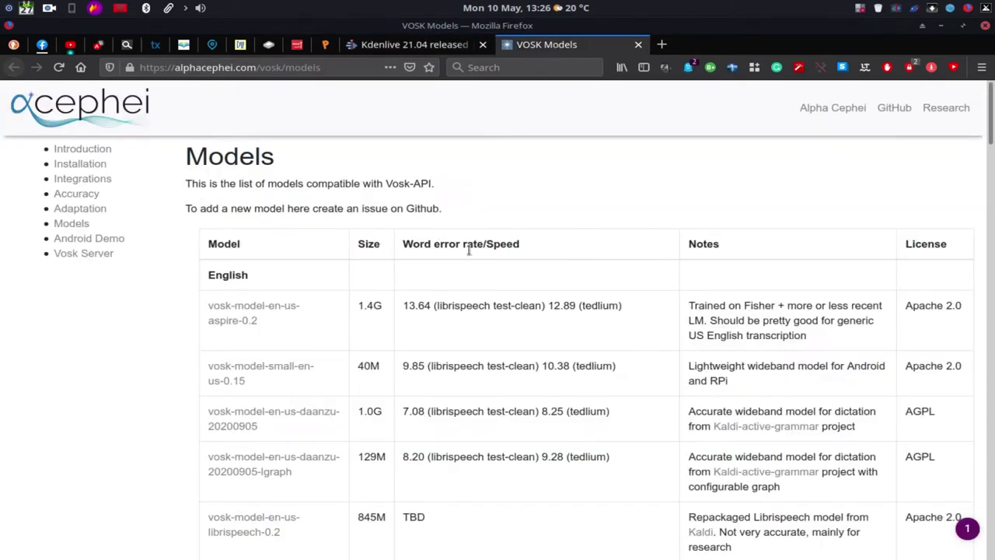
pyautogui.scroll(-1, 269, 327)
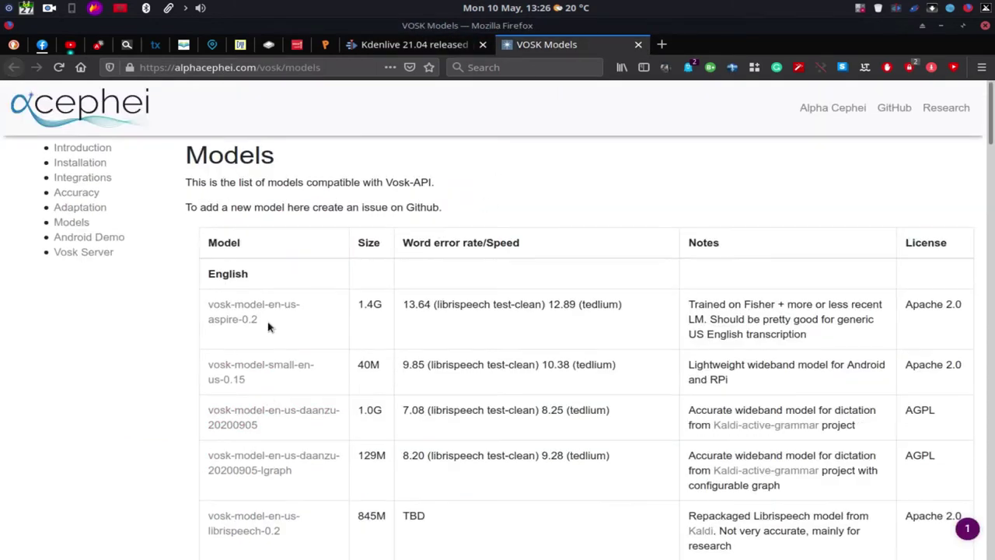
pyautogui.scroll(-3, 261, 257)
pyautogui.scroll(-8, 257, 234)
pyautogui.scroll(-2, 262, 311)
pyautogui.scroll(4, 257, 304)
pyautogui.scroll(5, 233, 319)
pyautogui.scroll(3, 252, 249)
pyautogui.scroll(-5, 264, 311)
pyautogui.scroll(-3, 271, 357)
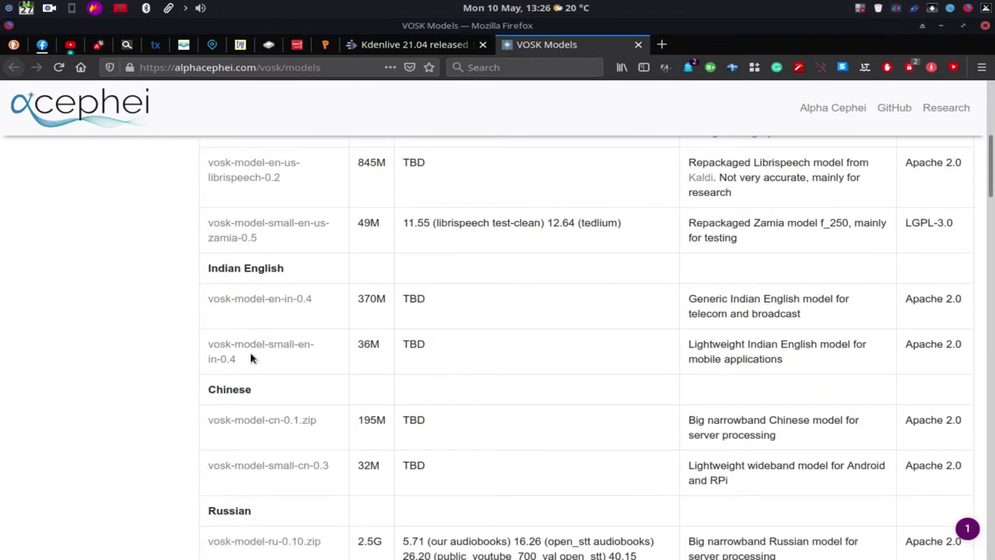
pyautogui.scroll(-20, 244, 349)
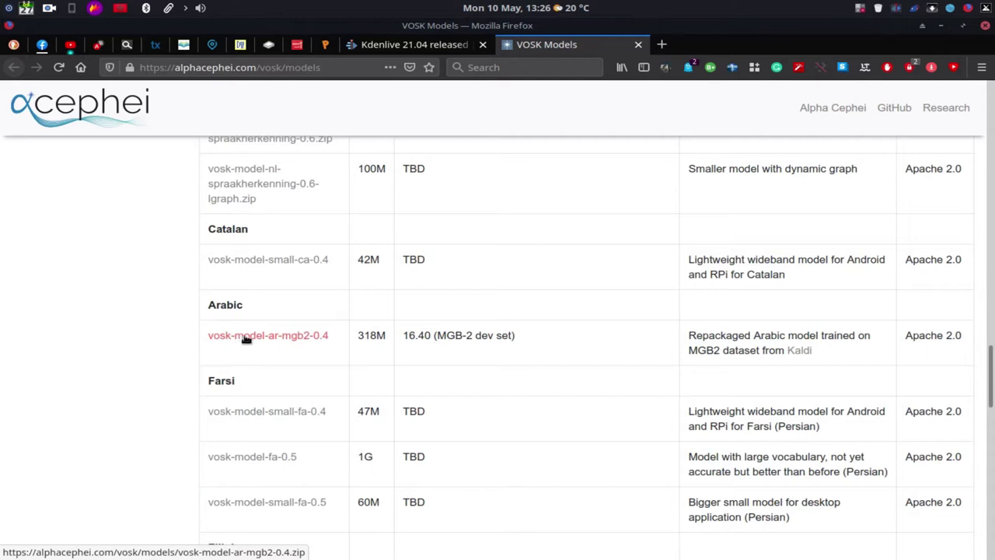
pyautogui.click(246, 339)
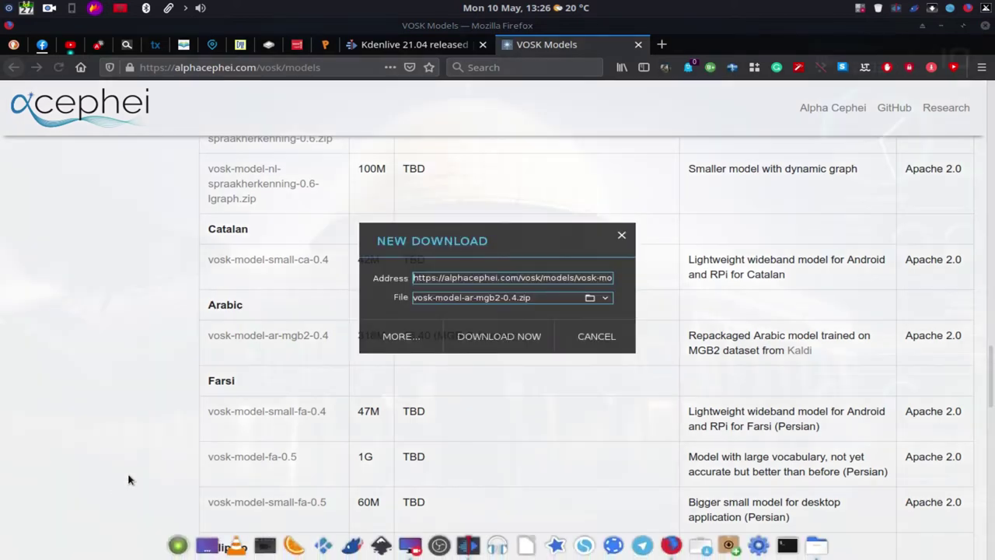
pyautogui.click(499, 340)
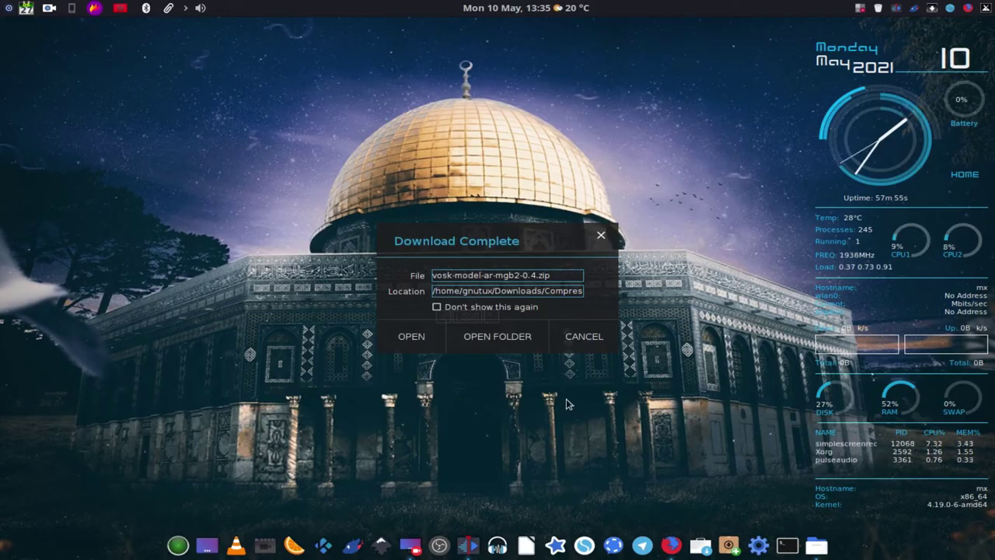
# - Dismiss the download notice, launch Kdenlive and open Settings > Configure Kdenlive
pyautogui.click(498, 342)
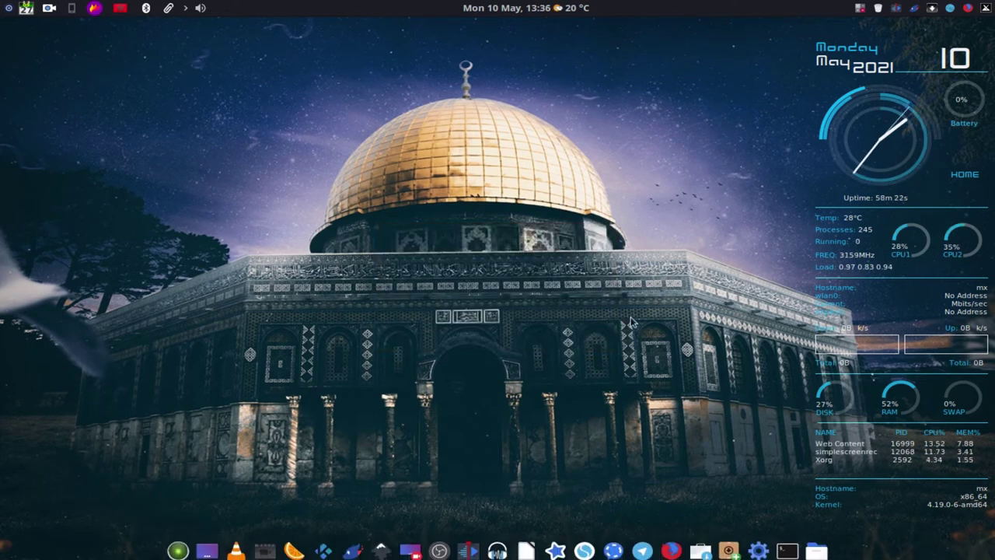
pyautogui.click(470, 536)
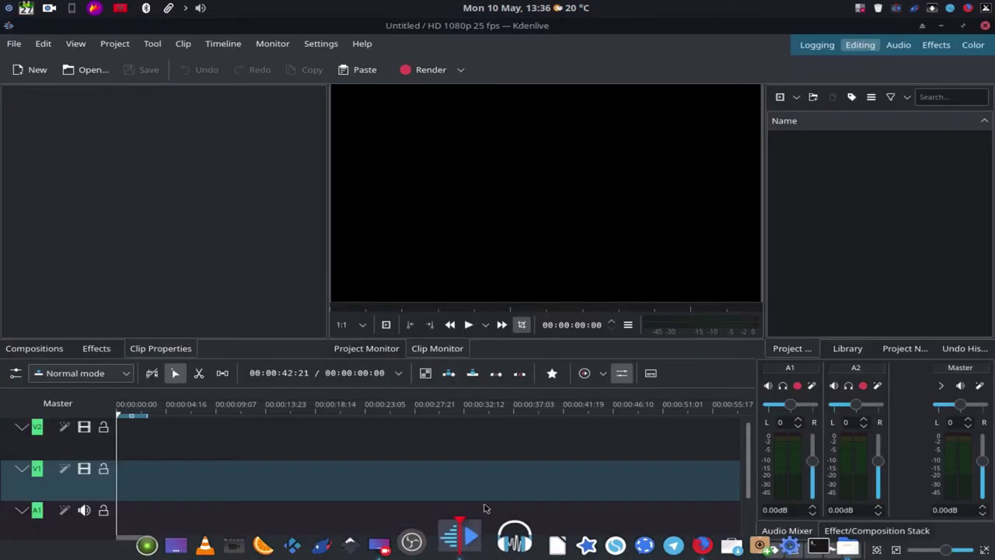
pyautogui.click(327, 50)
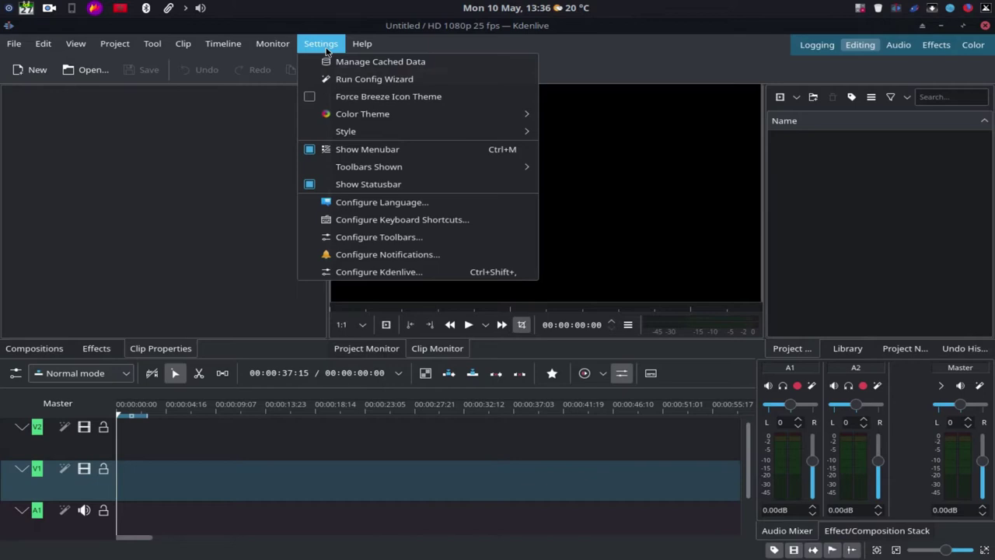
pyautogui.click(399, 274)
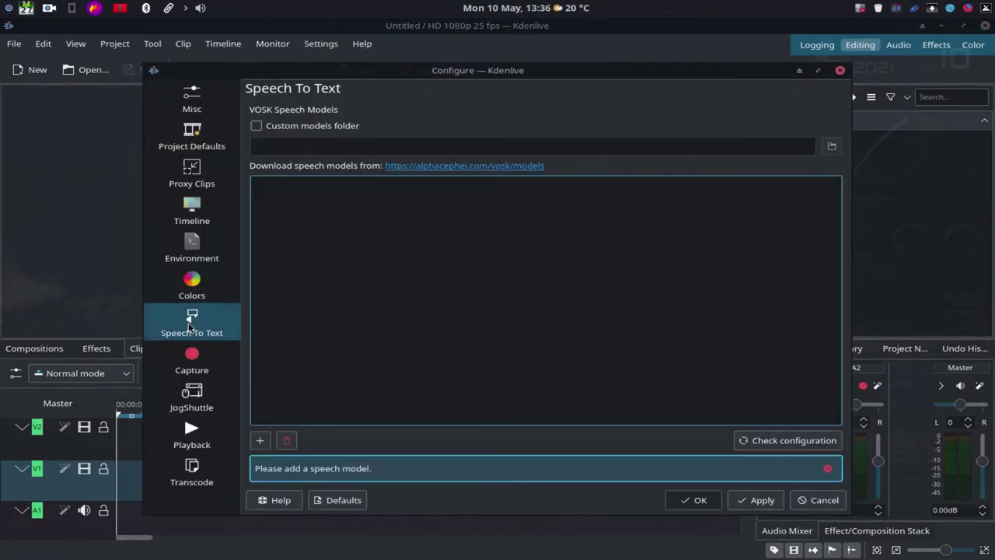
# - Drag vosk-model-ar-mgb2-0.4.zip from the Compressed folder onto the Speech To Text model list
pyautogui.click(191, 101)
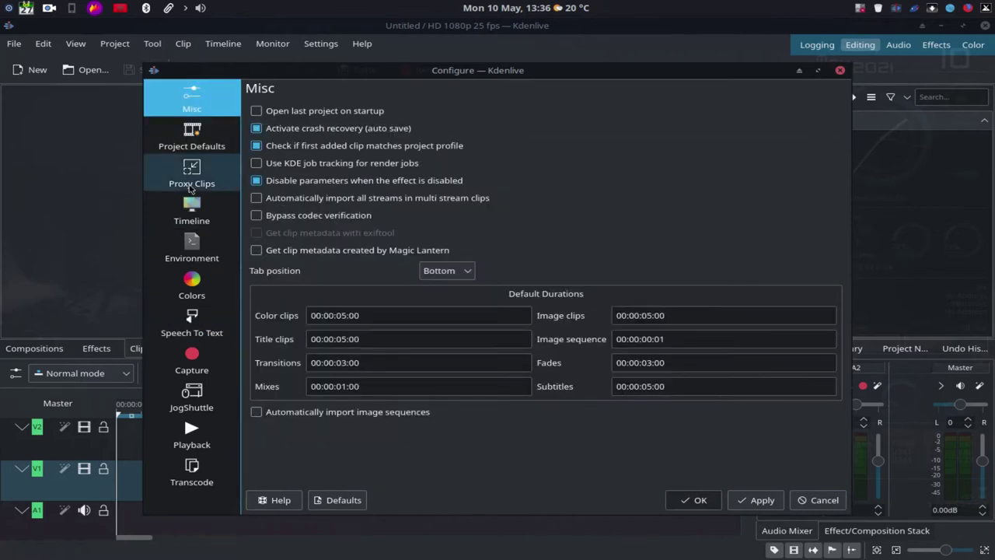
pyautogui.click(195, 330)
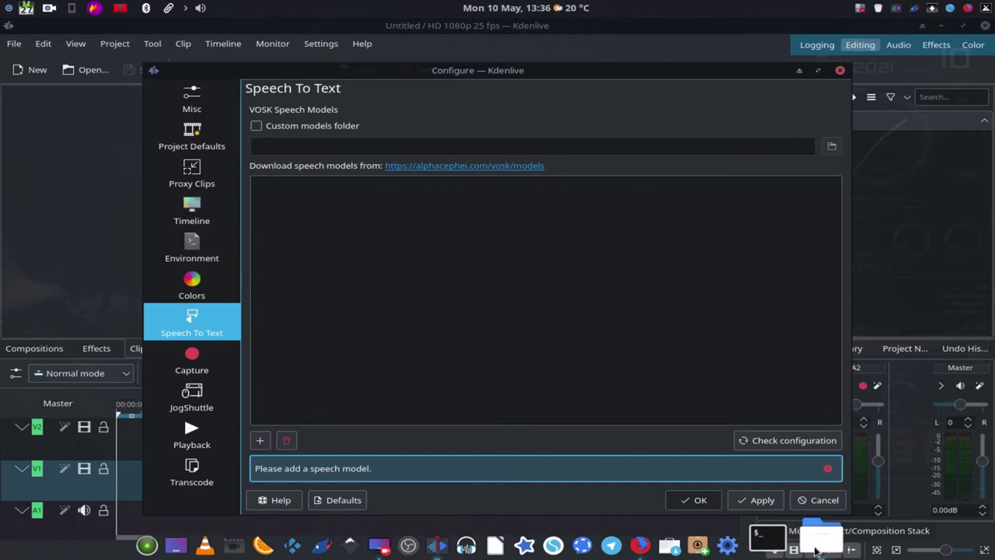
pyautogui.moveTo(811, 528)
pyautogui.click(816, 477)
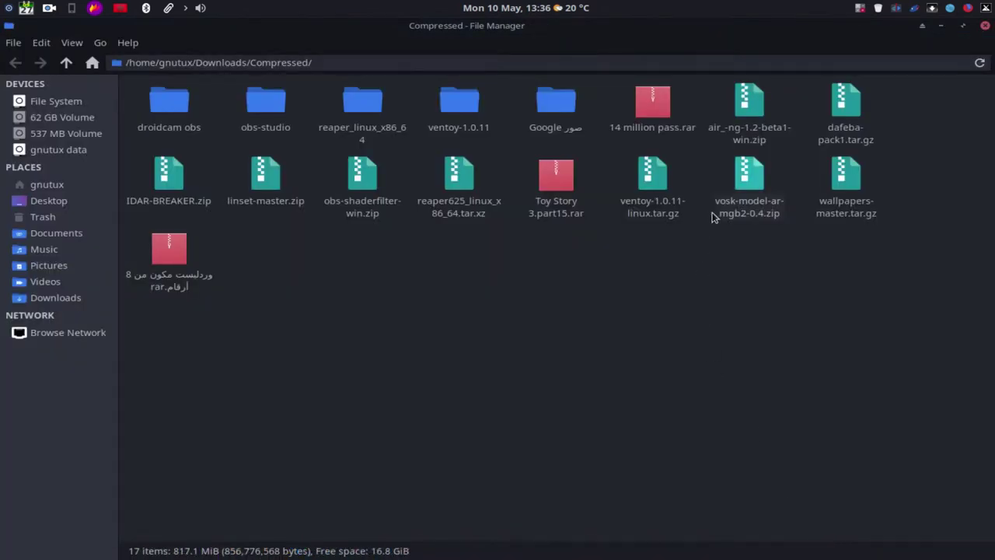
pyautogui.click(735, 212)
pyautogui.moveTo(737, 214); pyautogui.dragTo(464, 544)
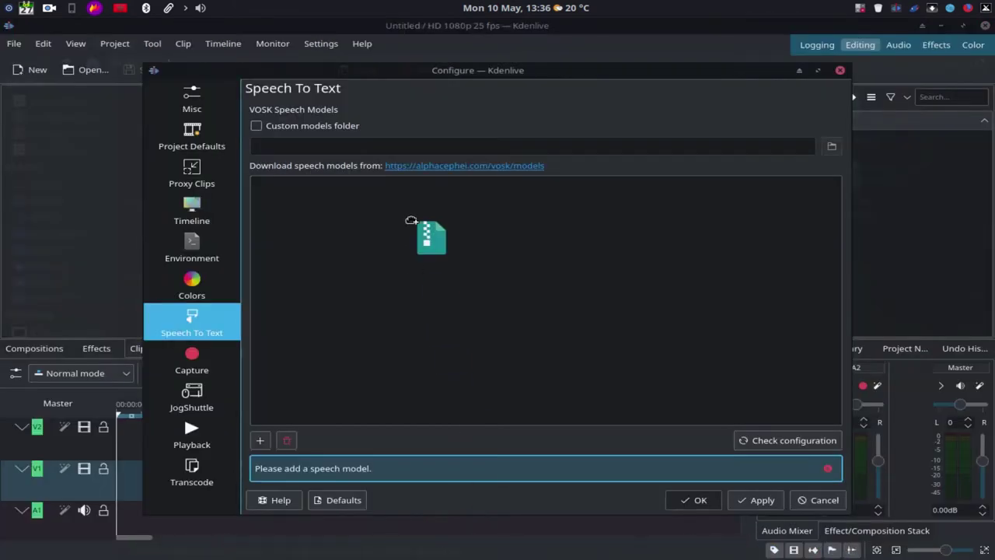
pyautogui.moveTo(463, 544); pyautogui.dragTo(413, 227)
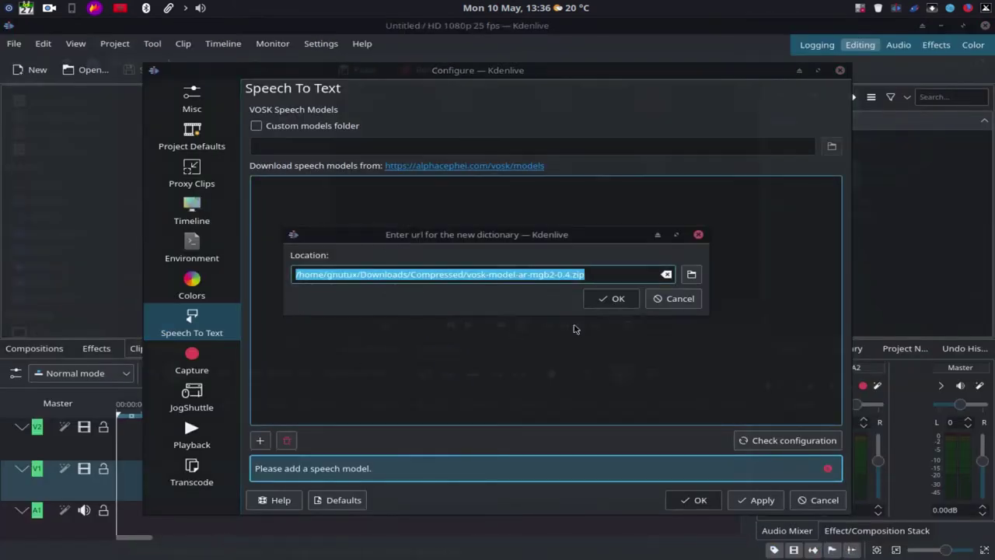
# - Confirm the model zip location, then apply and close the Kdenlive configuration
pyautogui.click(613, 301)
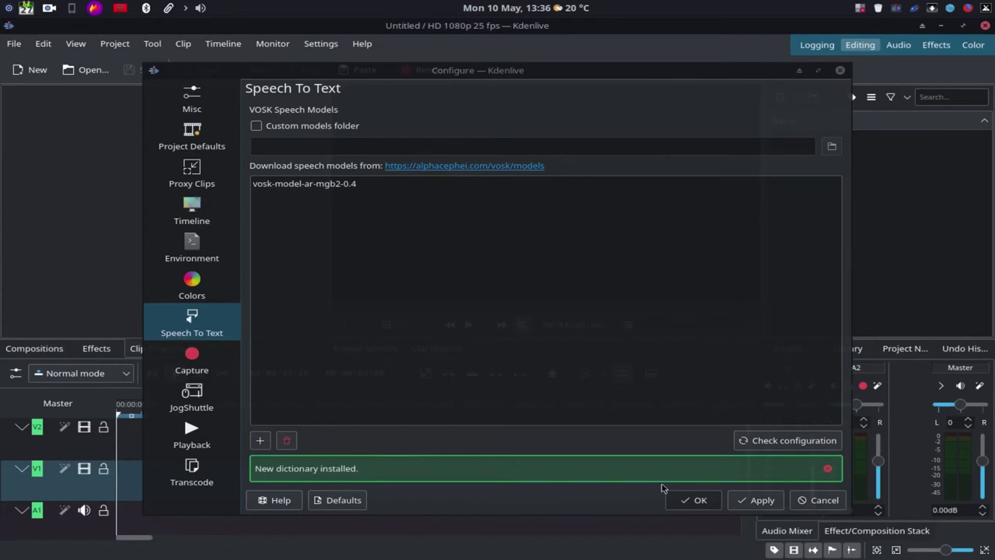
pyautogui.click(758, 500)
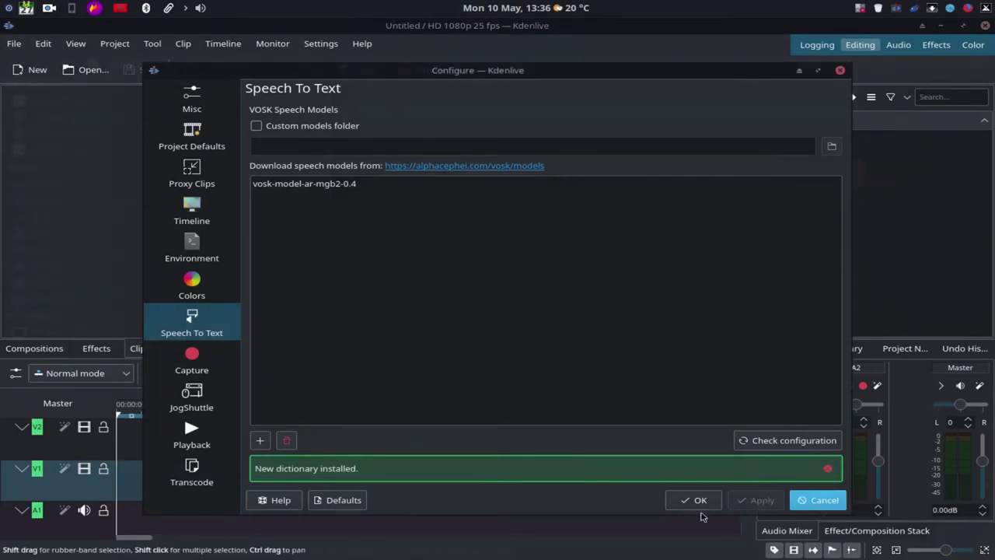
pyautogui.click(700, 500)
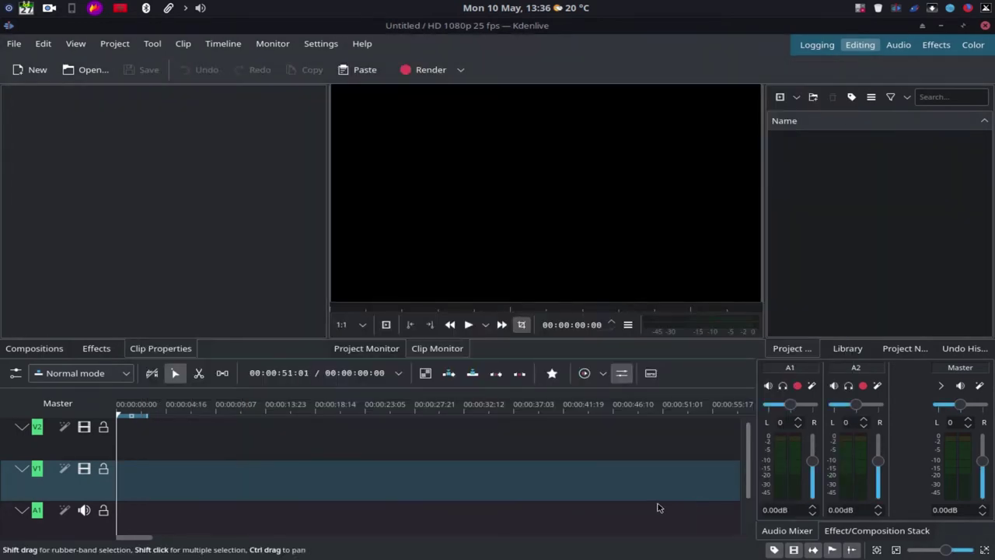
# - Drag VID_20200618_232341.mp4 from Thunar's ترويض الطيور على الدوران folder into Kdenlive's project bin
pyautogui.click(816, 543)
pyautogui.click(816, 496)
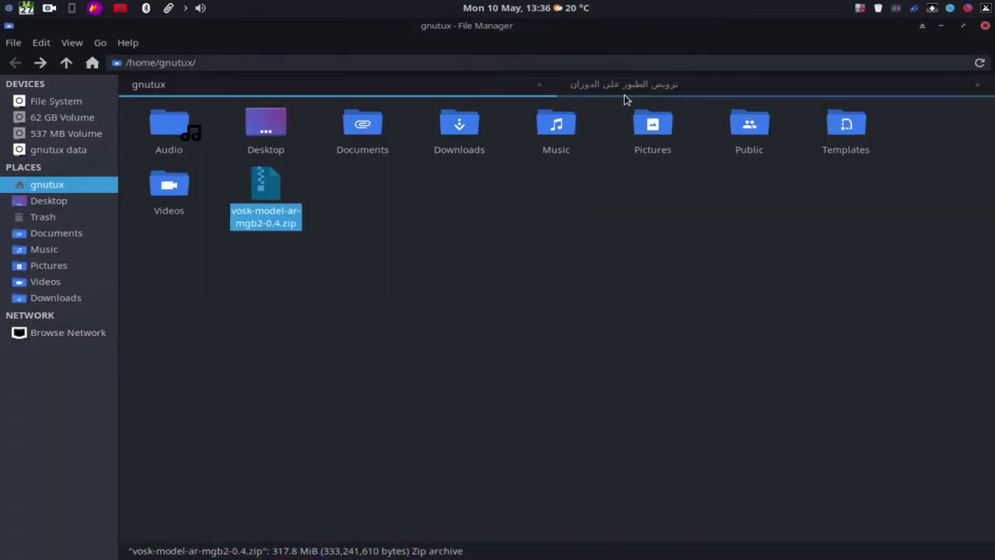
pyautogui.click(624, 87)
pyautogui.moveTo(847, 197)
pyautogui.mouseDown()
pyautogui.moveTo(472, 548)
pyautogui.moveTo(856, 189)
pyautogui.mouseUp()
# - Mark 0:44 to 1:05:21 of the clip in the Clip Monitor and drop it at the timeline start
pyautogui.click(604, 291)
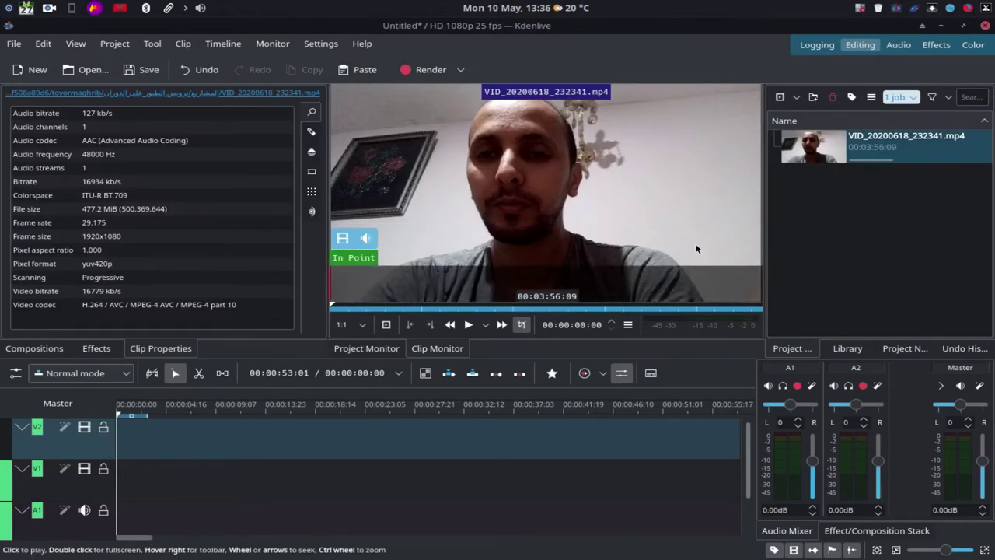
pyautogui.moveTo(373, 310); pyautogui.dragTo(412, 311)
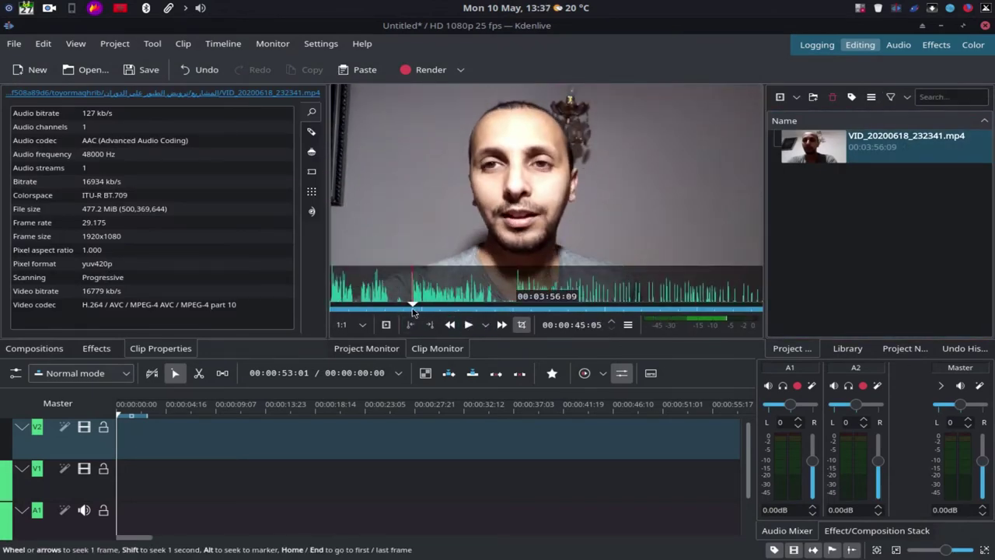
pyautogui.click(410, 324)
pyautogui.click(468, 324)
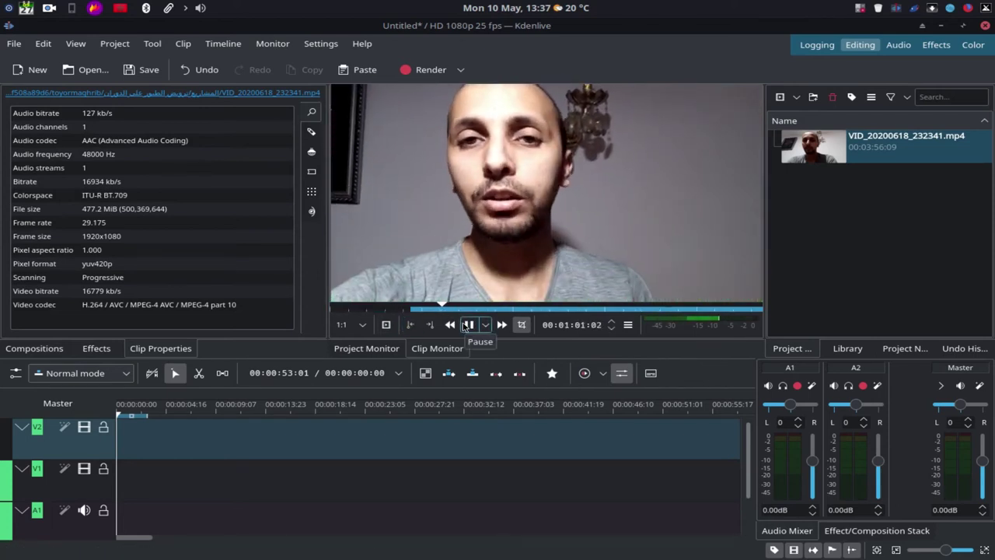
pyautogui.click(468, 324)
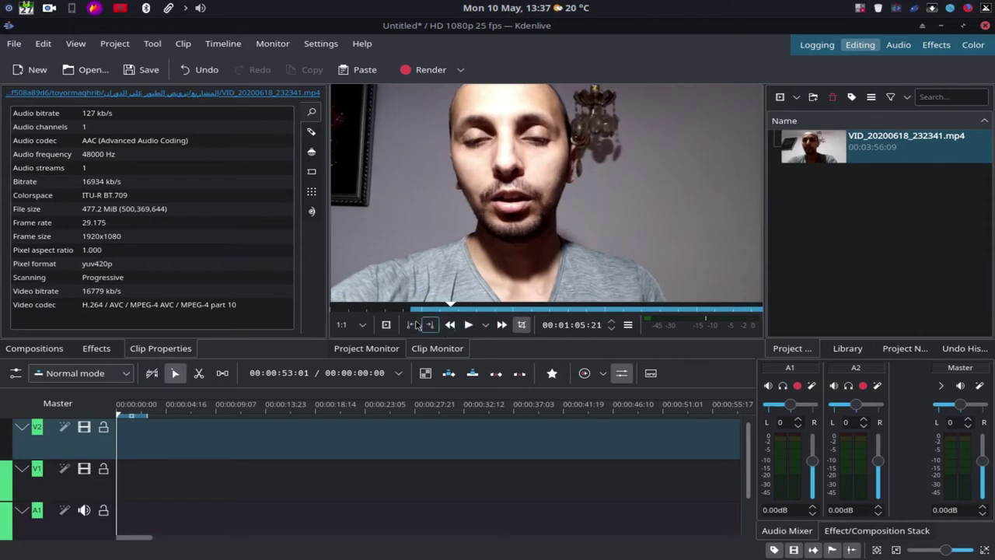
pyautogui.click(430, 324)
pyautogui.moveTo(520, 219); pyautogui.dragTo(109, 474)
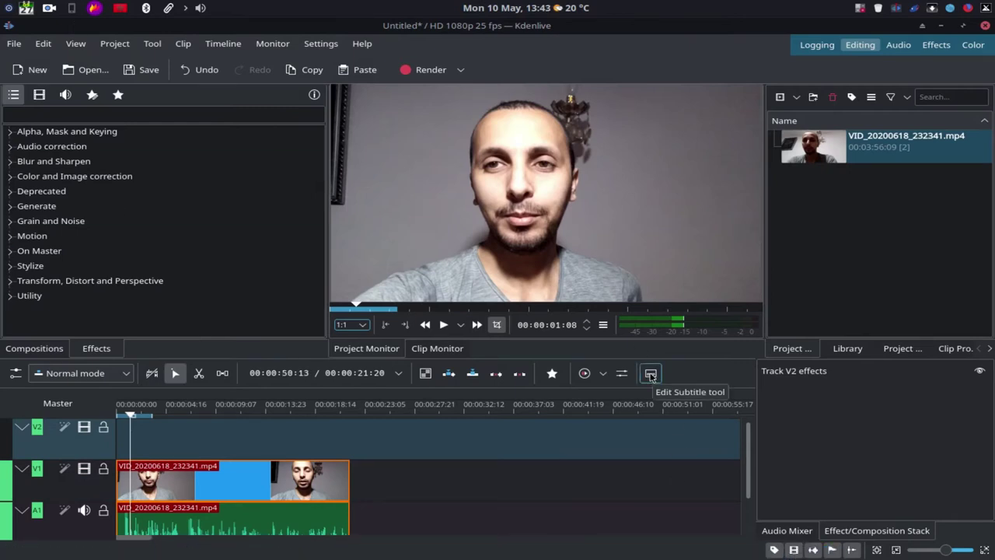
# - Enable subtitle editing to add a Subtitles track, and collapse the V2, V1 and A1 tracks
pyautogui.click(651, 374)
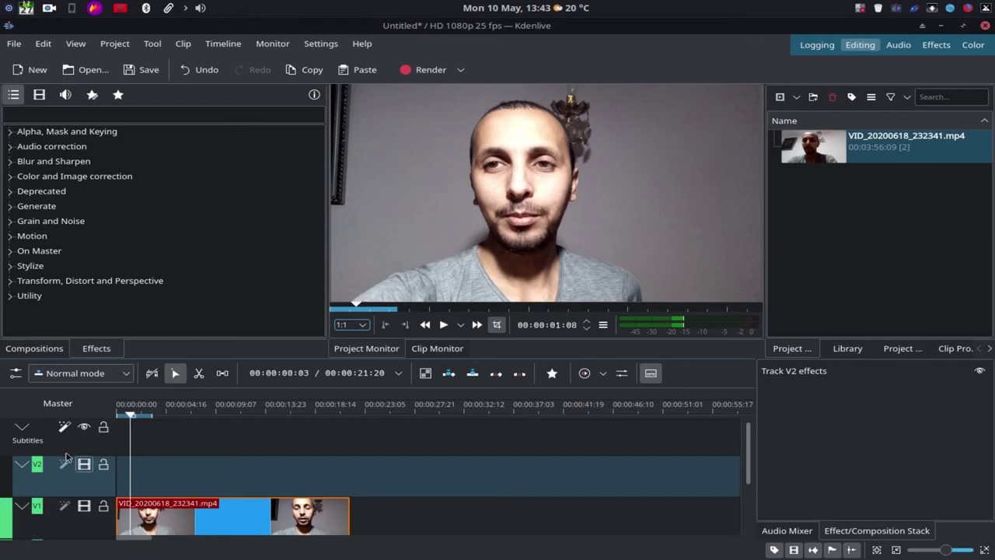
pyautogui.click(22, 464)
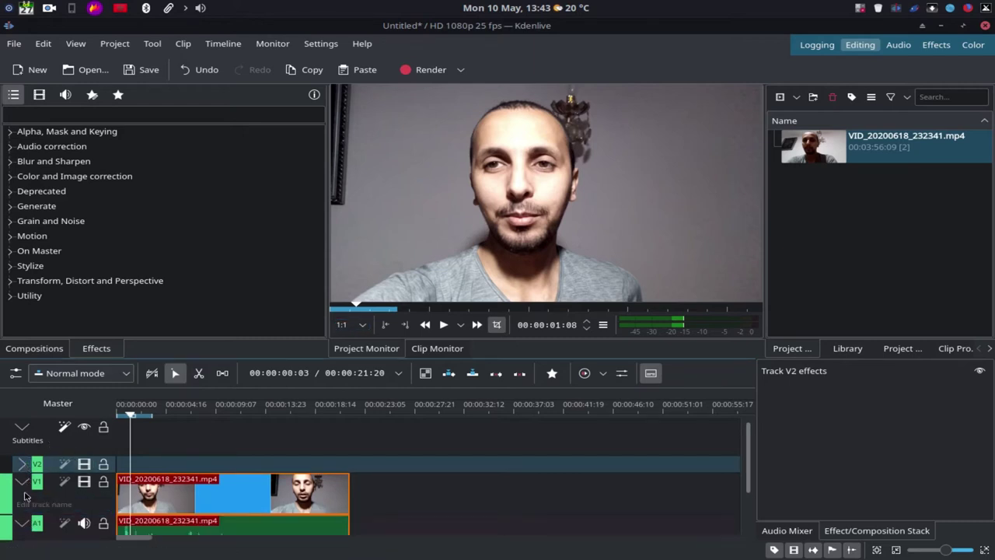
pyautogui.click(22, 482)
pyautogui.click(22, 498)
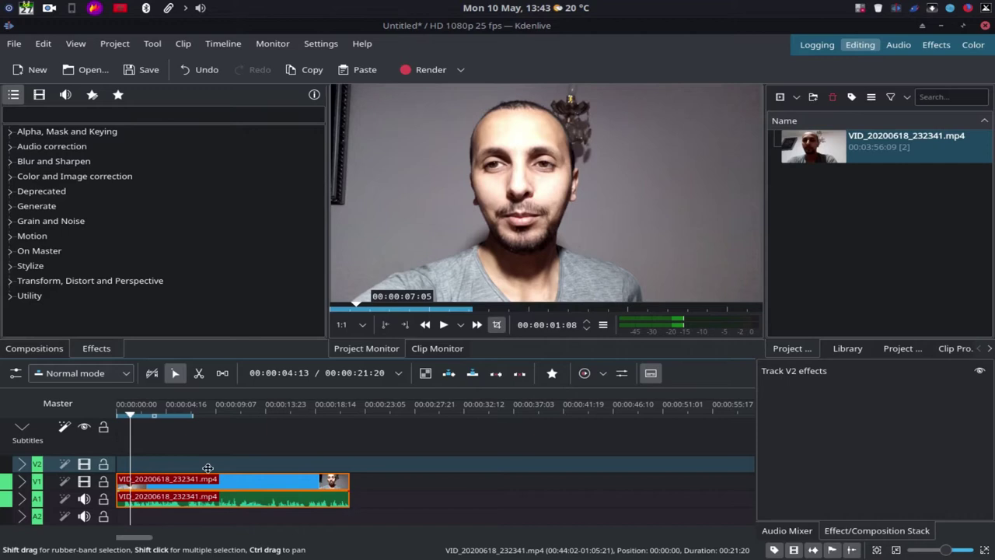
# - Set the preview resolution to 360p and open Speech Recognition with the vosk-model-ar-mgb2-0.4 model
pyautogui.click(350, 324)
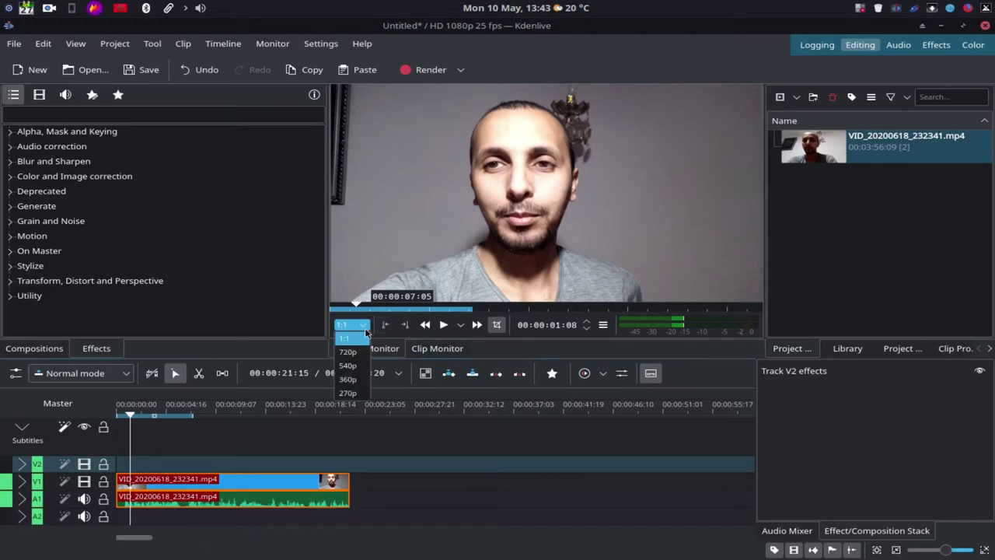
pyautogui.click(354, 380)
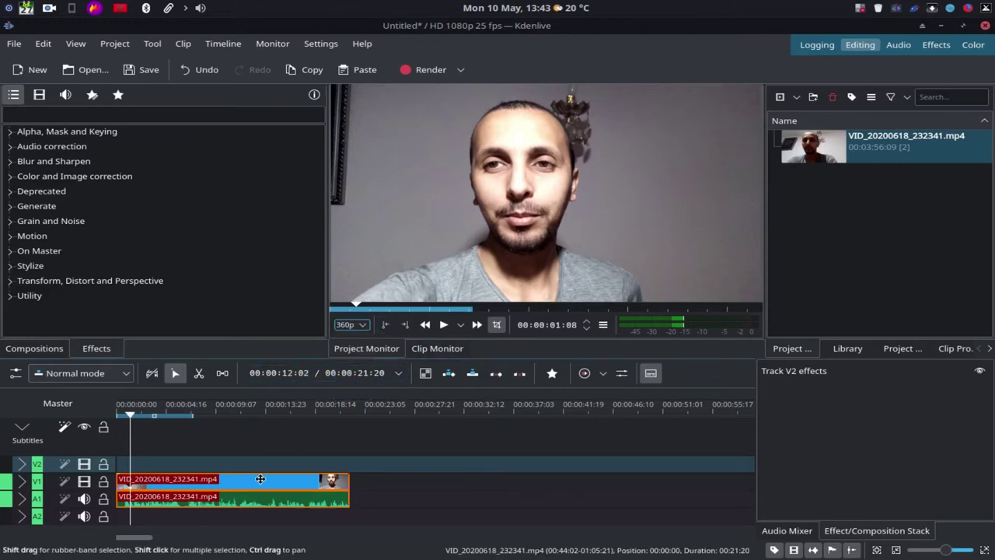
pyautogui.click(65, 426)
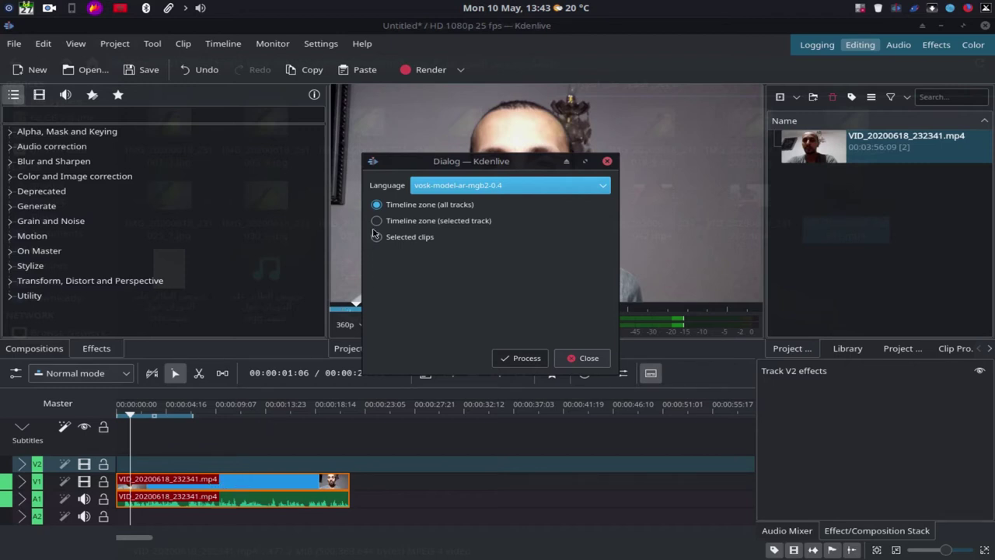
# - Run speech recognition on the Timeline zone (all tracks) and close the dialog once subtitles import
pyautogui.click(377, 223)
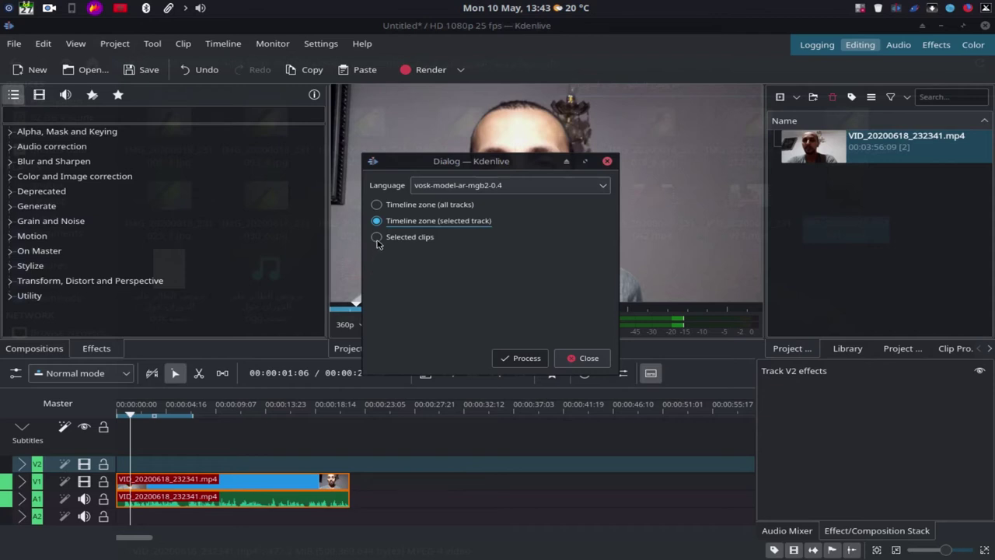
pyautogui.click(377, 241)
pyautogui.click(377, 205)
pyautogui.click(525, 358)
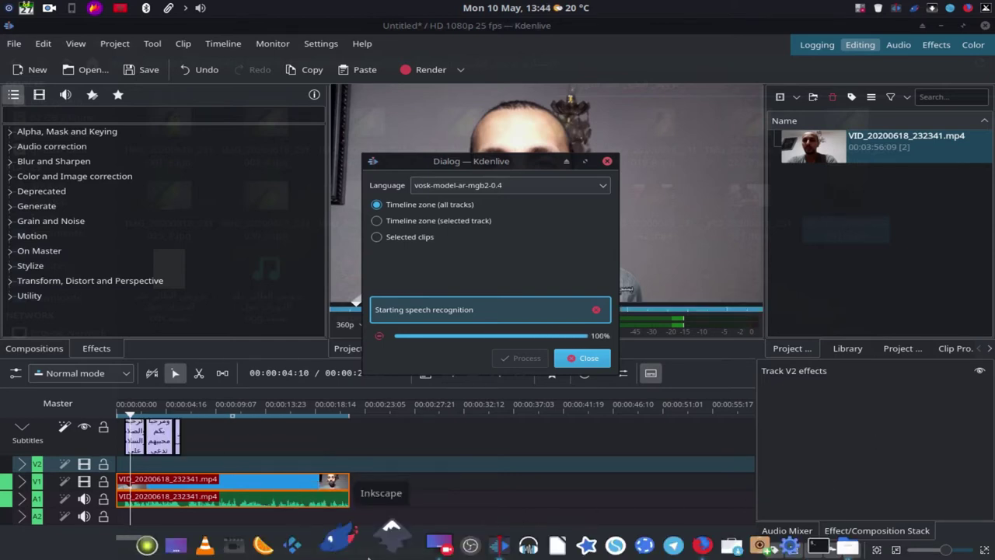
pyautogui.click(582, 357)
pyautogui.click(121, 416)
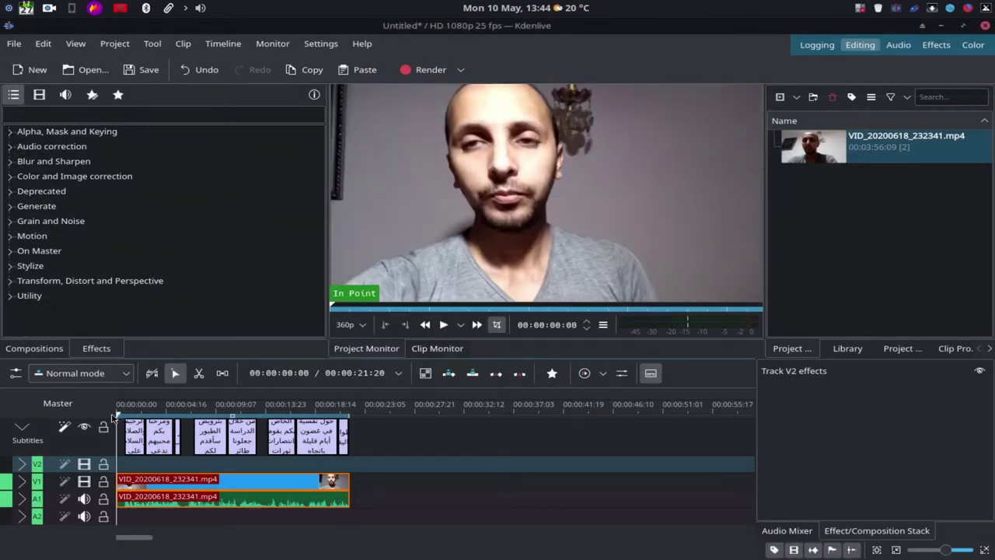
pyautogui.click(441, 325)
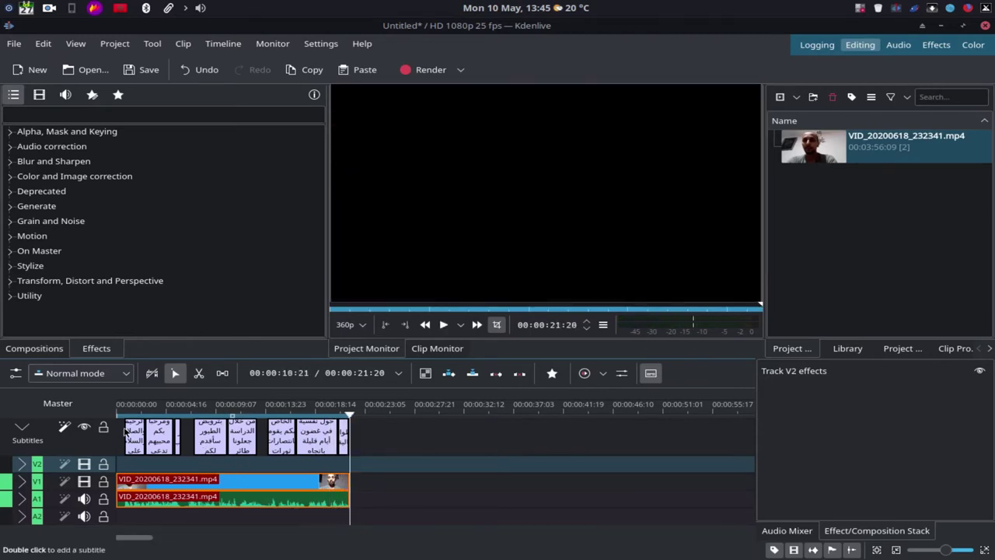
# - Open the Subtitles editor on the first subtitle, view the second, and drag the panel out to dock it
pyautogui.doubleClick(132, 444)
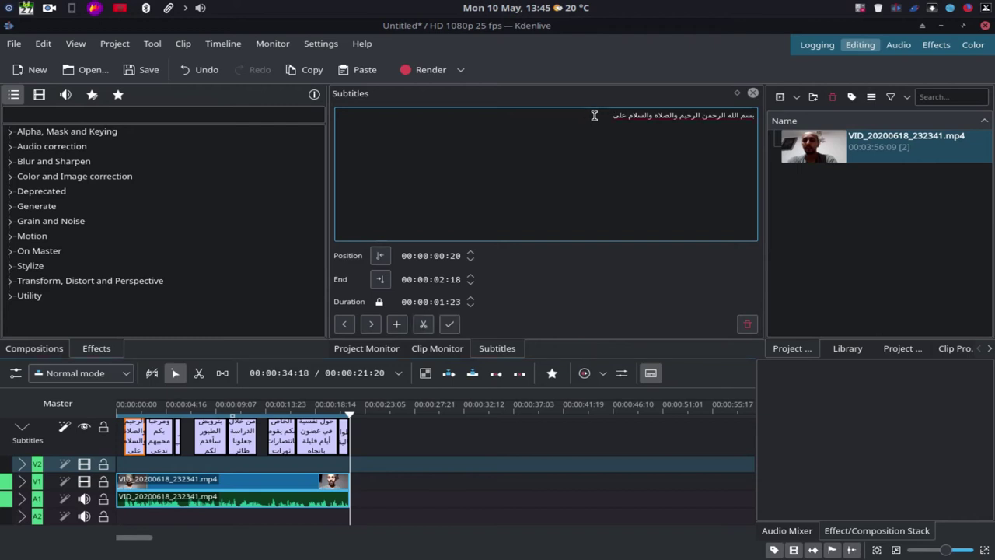
pyautogui.click(160, 439)
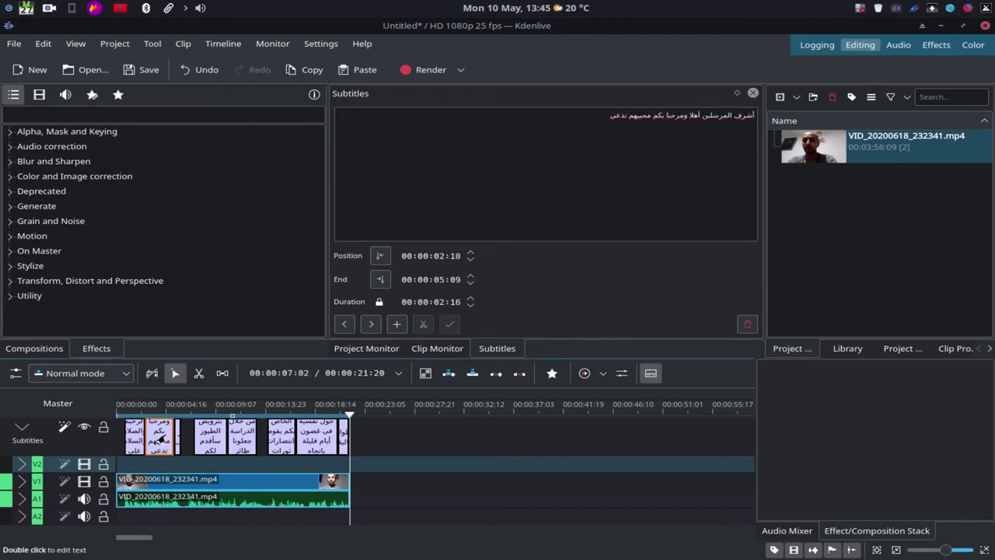
pyautogui.moveTo(490, 94)
pyautogui.mouseDown()
pyautogui.moveTo(609, 118)
pyautogui.moveTo(636, 354)
pyautogui.mouseUp()
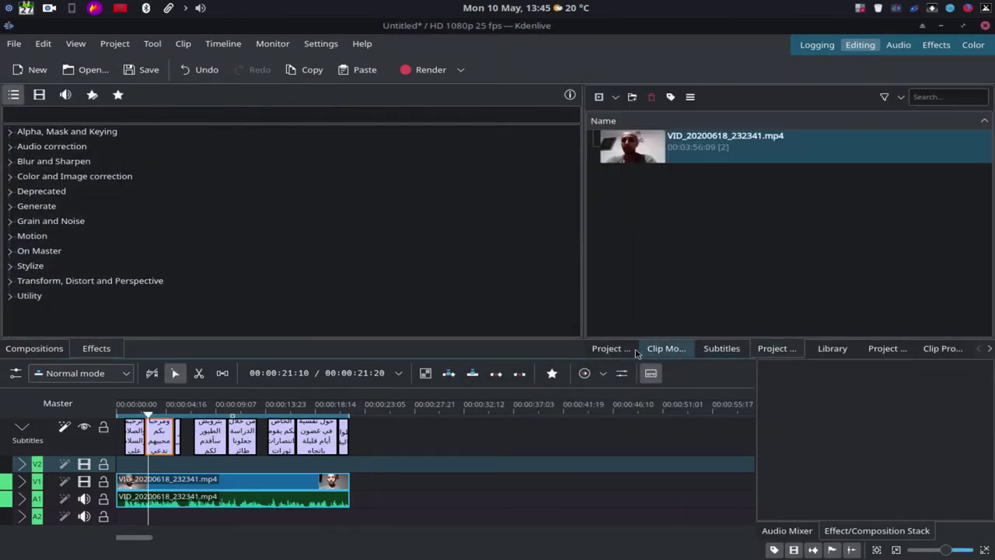
# - Dock the subtitle editor among the side panels and play to the first subtitle to edit its text
pyautogui.click(784, 349)
pyautogui.moveTo(789, 352); pyautogui.dragTo(864, 353)
pyautogui.click(456, 322)
pyautogui.click(456, 322)
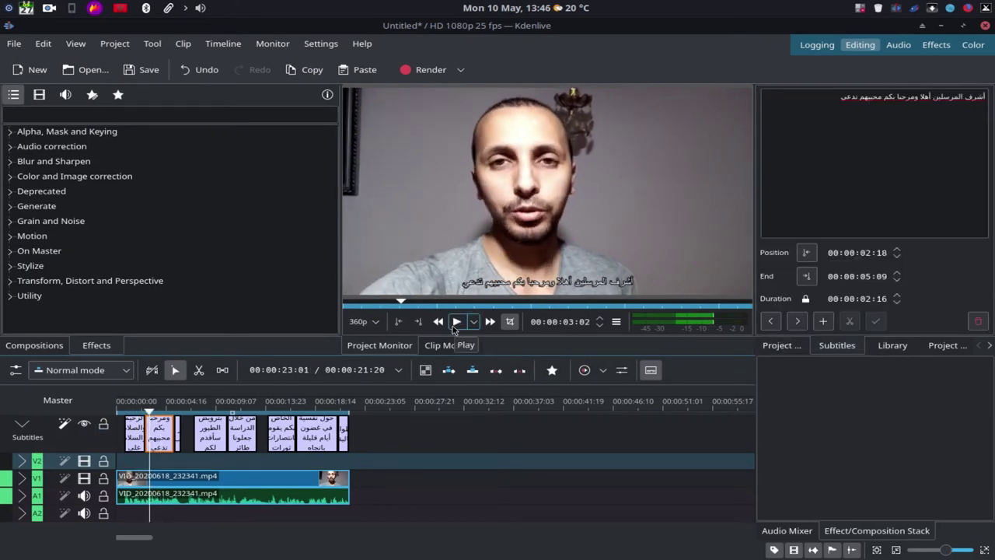
pyautogui.click(455, 322)
pyautogui.click(829, 209)
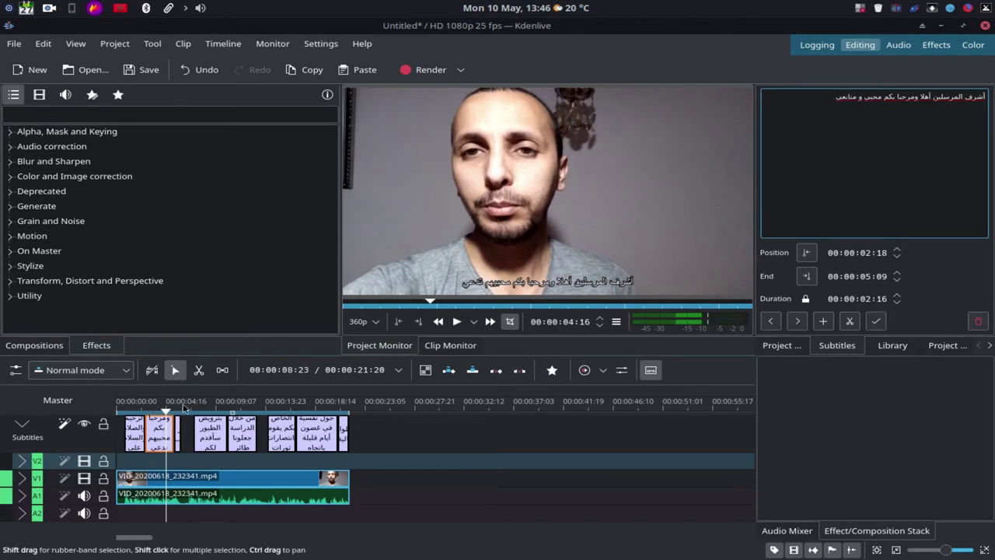
# - Correct the second and third subtitles, entering 'ستحعلون' in the third
pyautogui.press('space')
pyautogui.press('space')
pyautogui.click(222, 424)
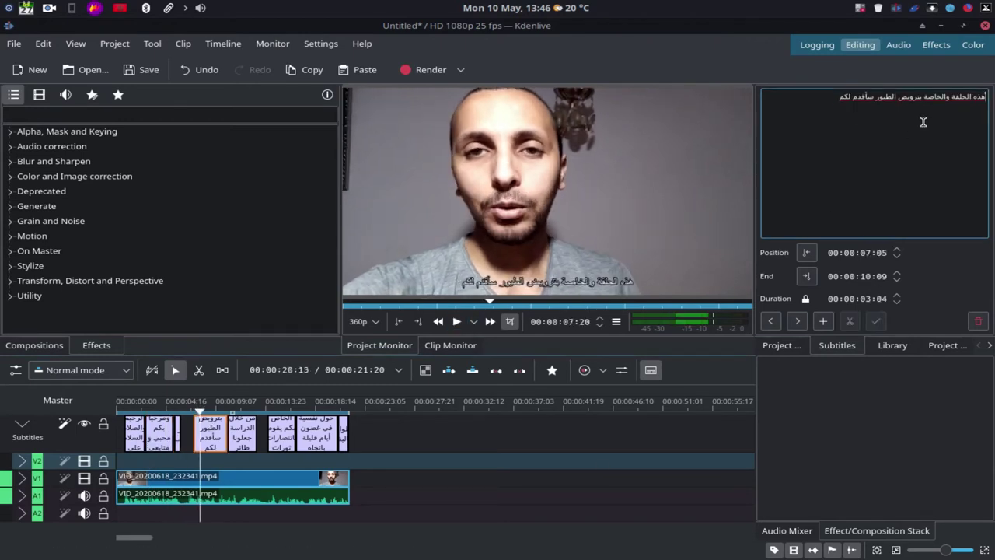
pyautogui.click(978, 97)
pyautogui.press('space')
pyautogui.click(457, 321)
pyautogui.click(240, 438)
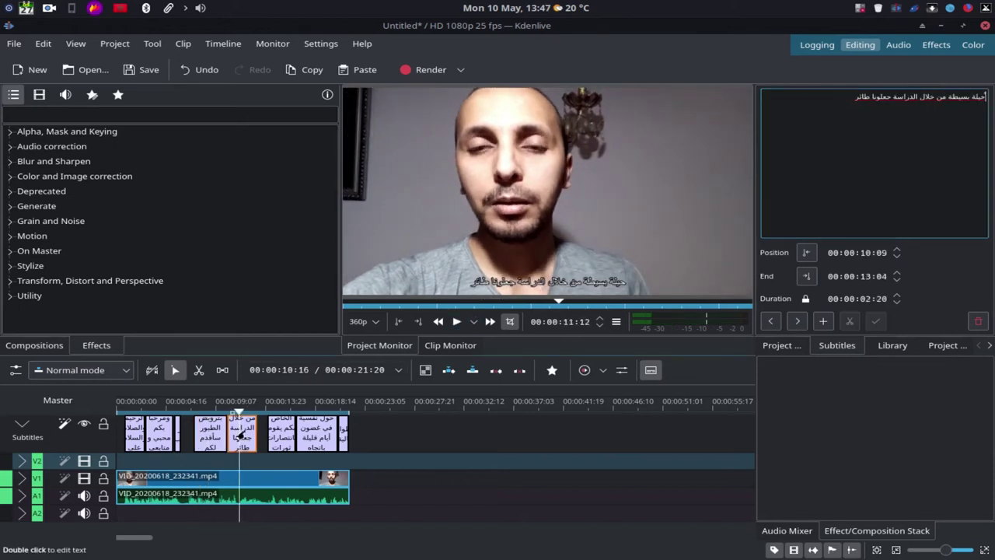
pyautogui.write('ستحعلون')
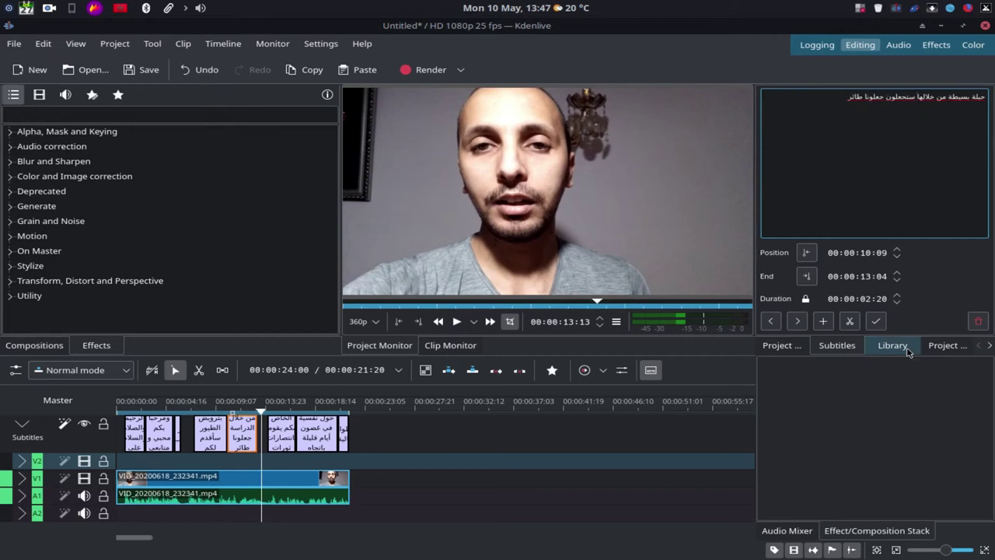
# - Play through the remaining subtitles and jump back to review the corrections
pyautogui.press('space')
pyautogui.press('space')
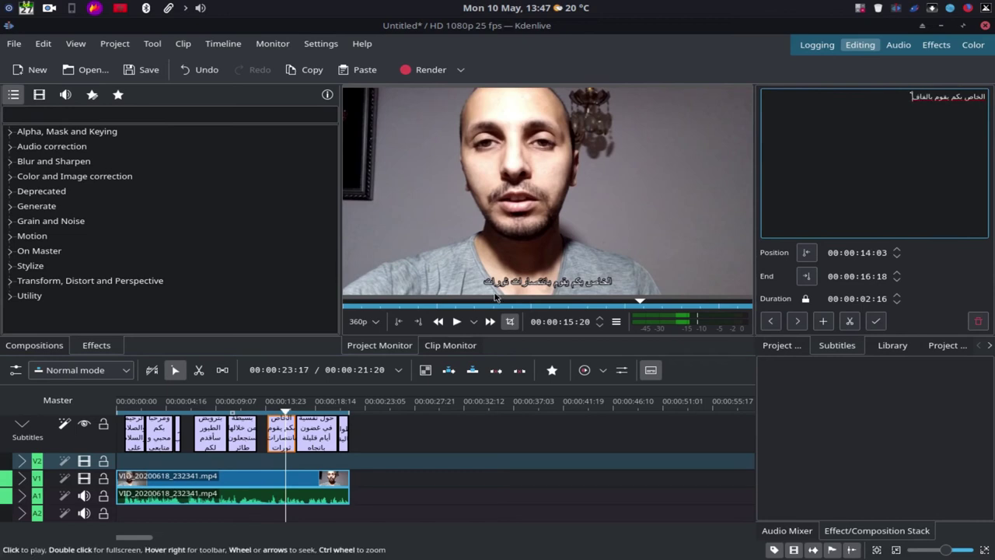
pyautogui.click(490, 321)
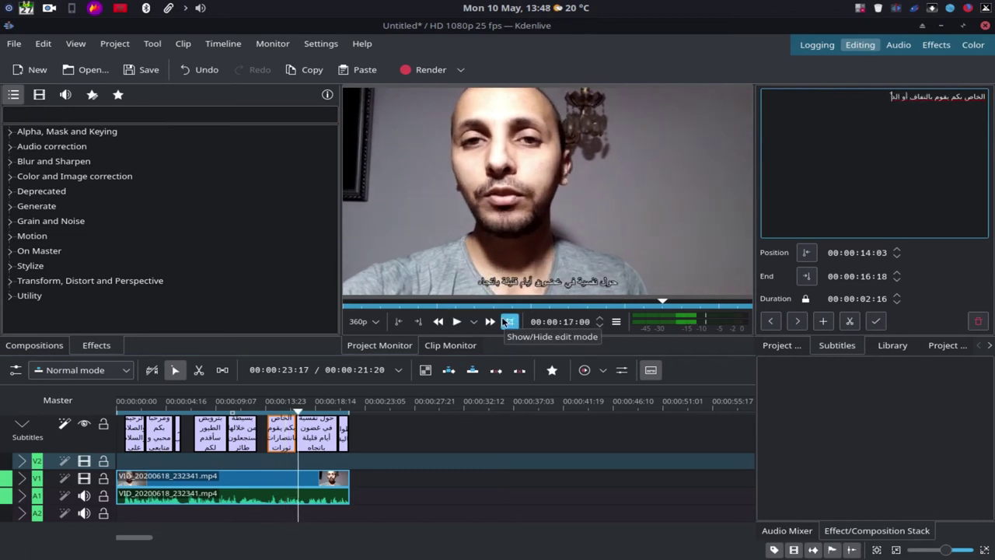
pyautogui.press('space')
pyautogui.press('space')
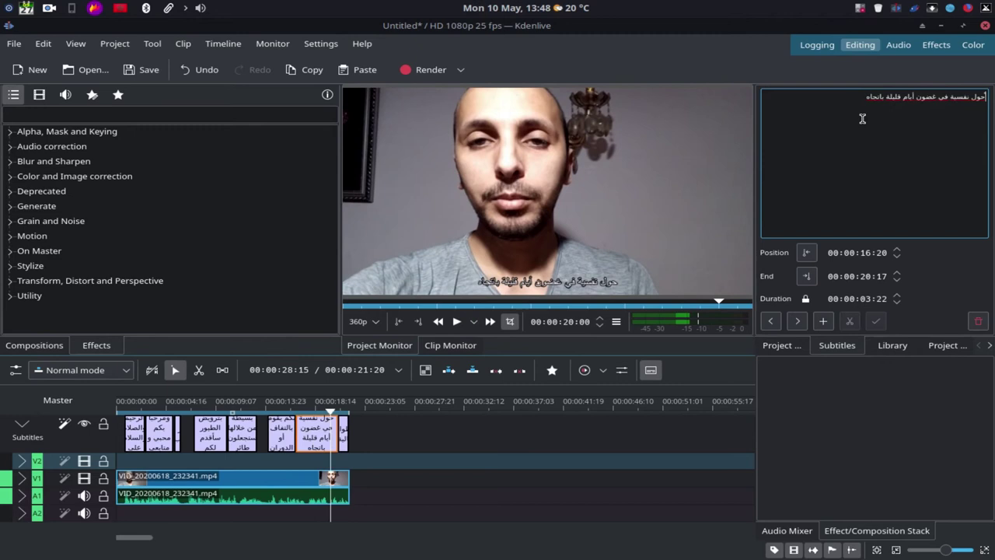
pyautogui.click(202, 402)
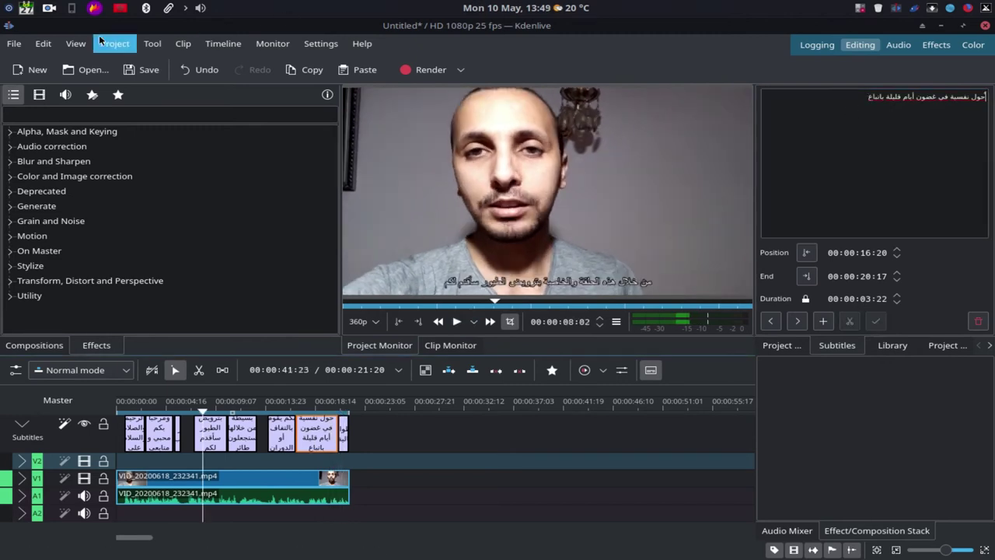
# - Export the subtitles as the SRT file ملف ترجمة.srt into the Public folder
pyautogui.click(114, 43)
pyautogui.moveTo(168, 184)
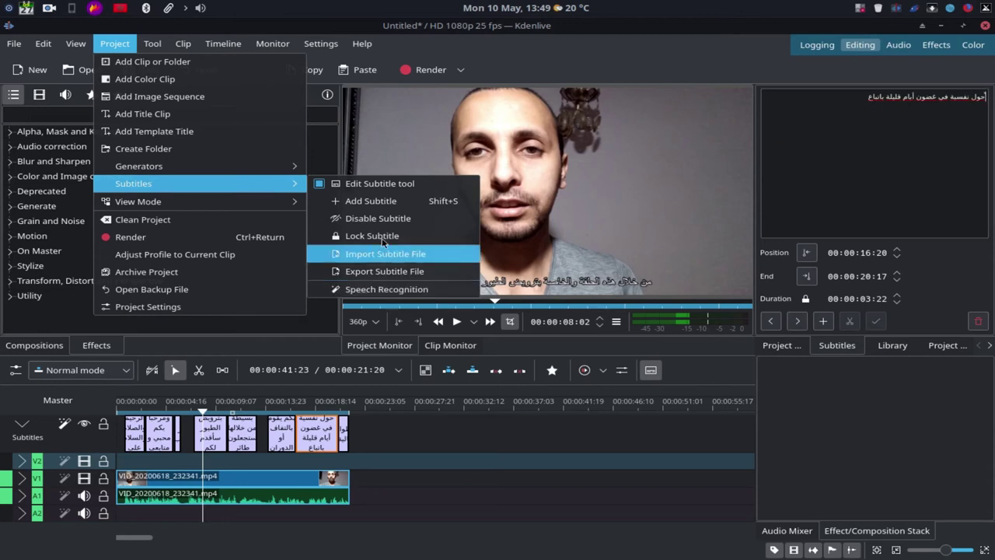
pyautogui.click(400, 277)
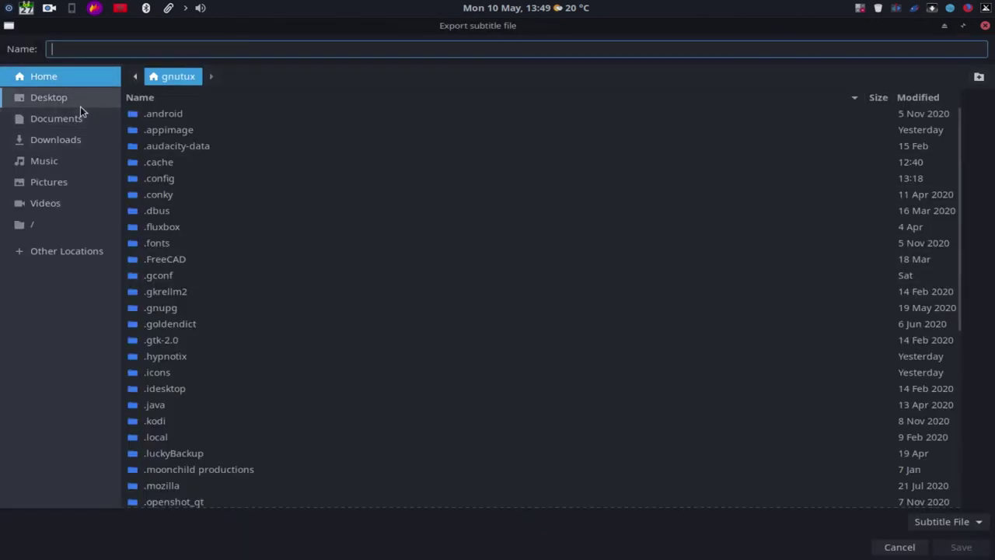
pyautogui.hotkey('ctrl', 'h')
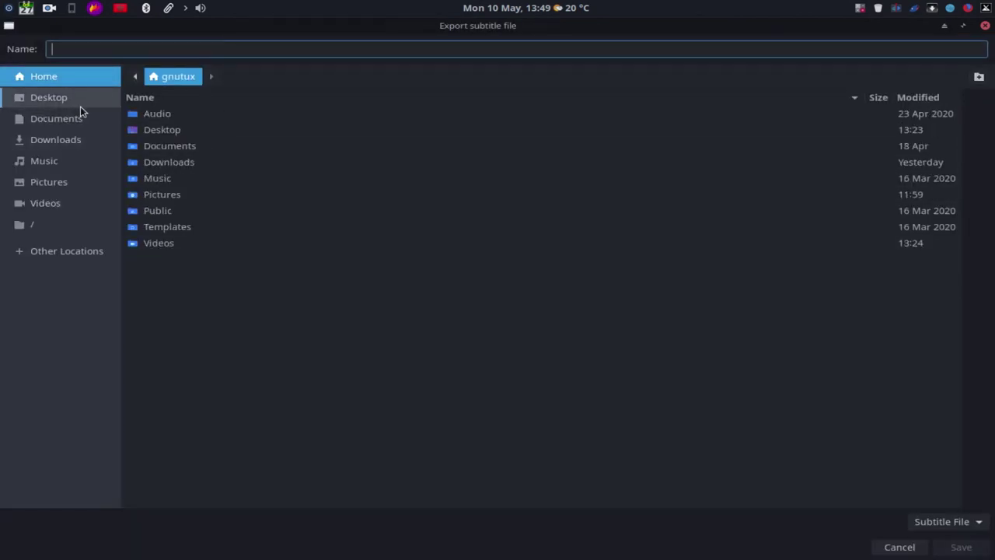
pyautogui.click(173, 152)
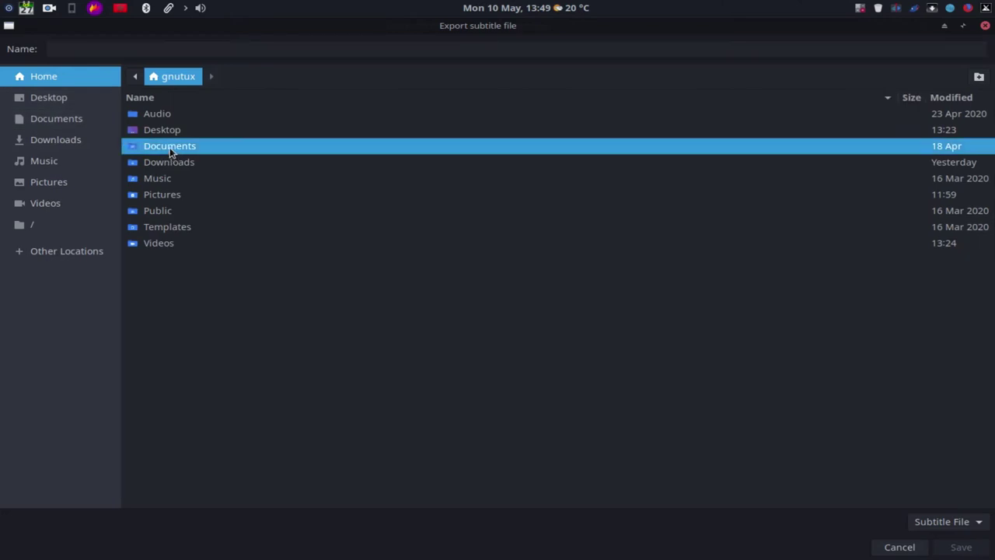
pyautogui.doubleClick(155, 211)
pyautogui.write('ملف ترجمة.srt')
pyautogui.click(962, 547)
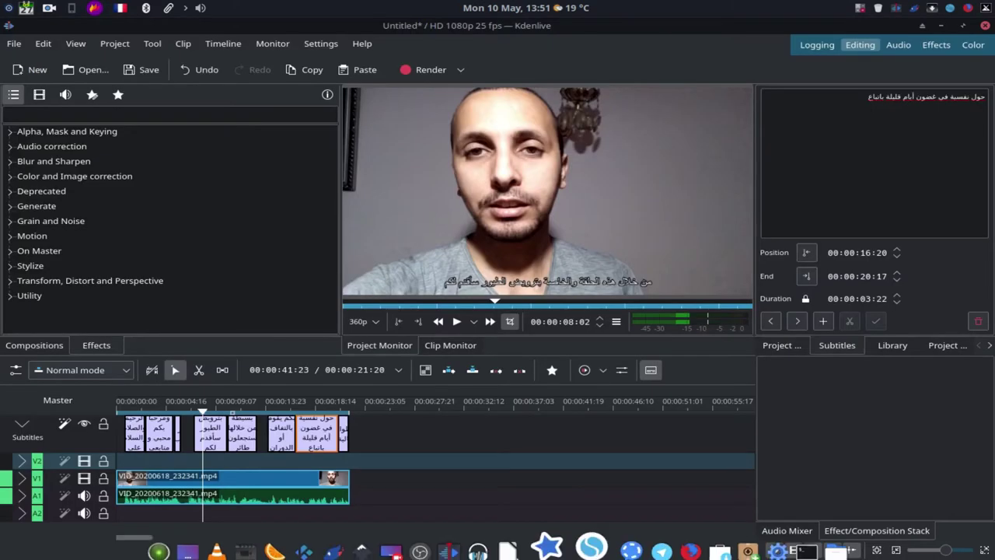
# - Open ملف ترجمة.srt in FeatherPad from the file manager
pyautogui.click(823, 551)
pyautogui.click(787, 478)
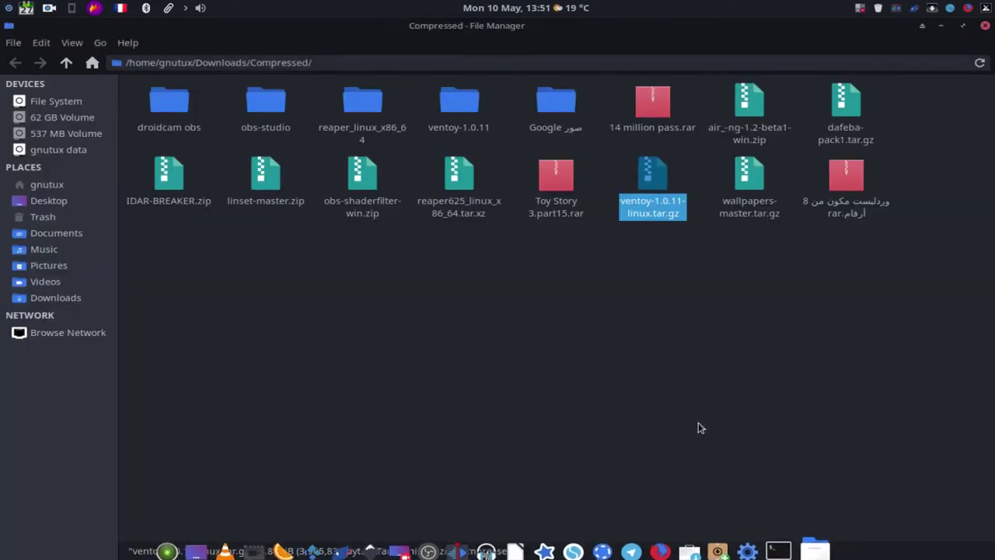
pyautogui.rightClick(159, 118)
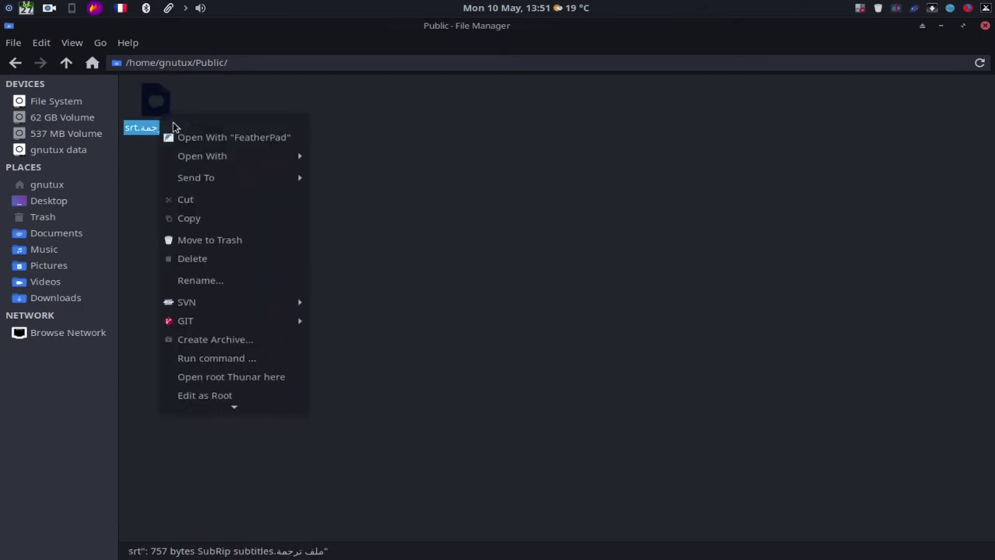
pyautogui.click(184, 143)
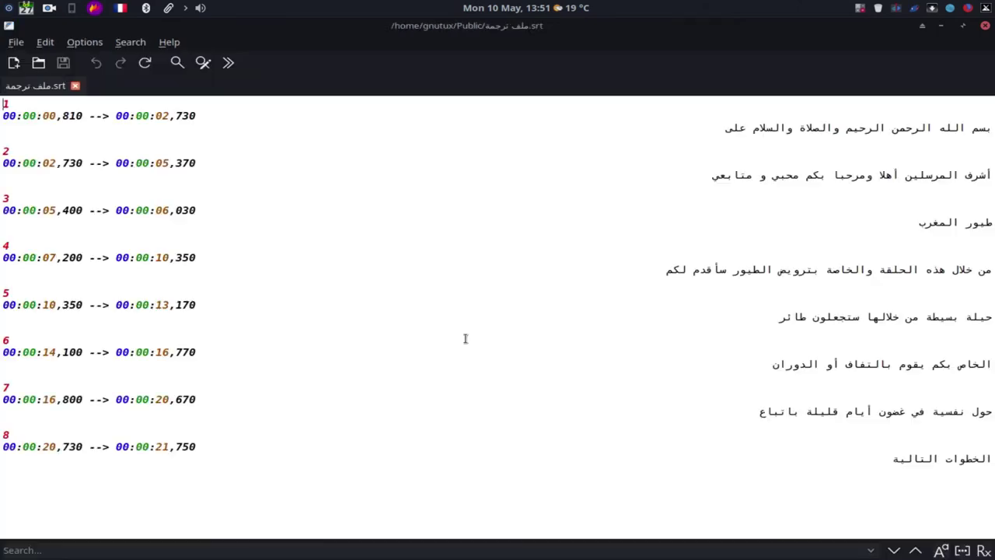
# - Scroll through the SRT's eight timed Arabic entries in FeatherPad, then close it
pyautogui.scroll(-3, 597, 302)
pyautogui.scroll(2, 597, 304)
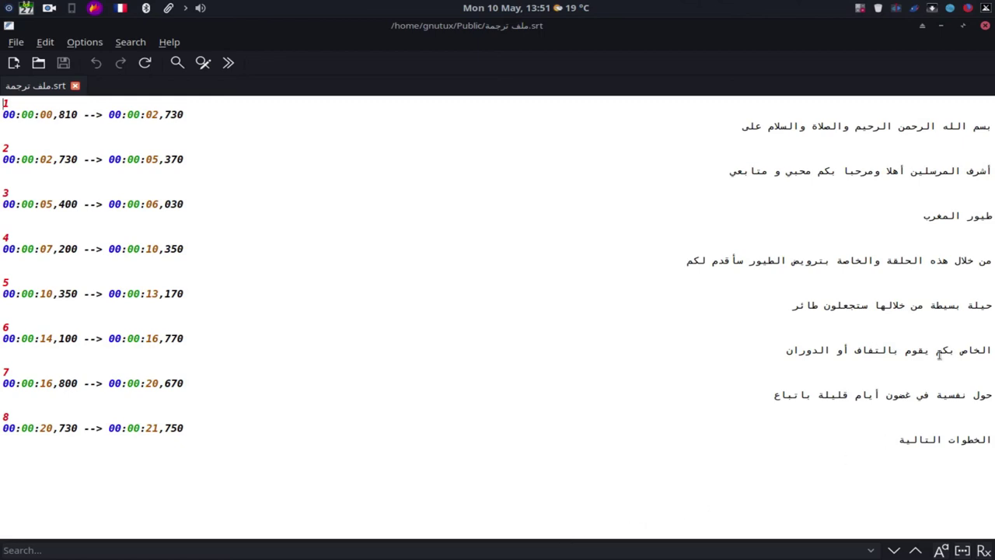
pyautogui.click(986, 27)
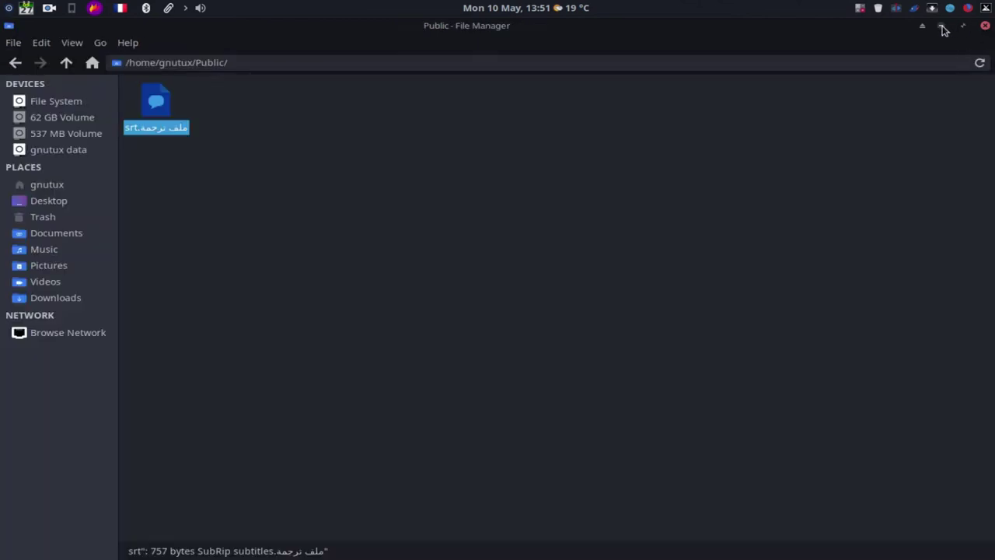
# - Choose MP4-H264/AAC as the render format in Kdenlive's render settings
pyautogui.click(943, 27)
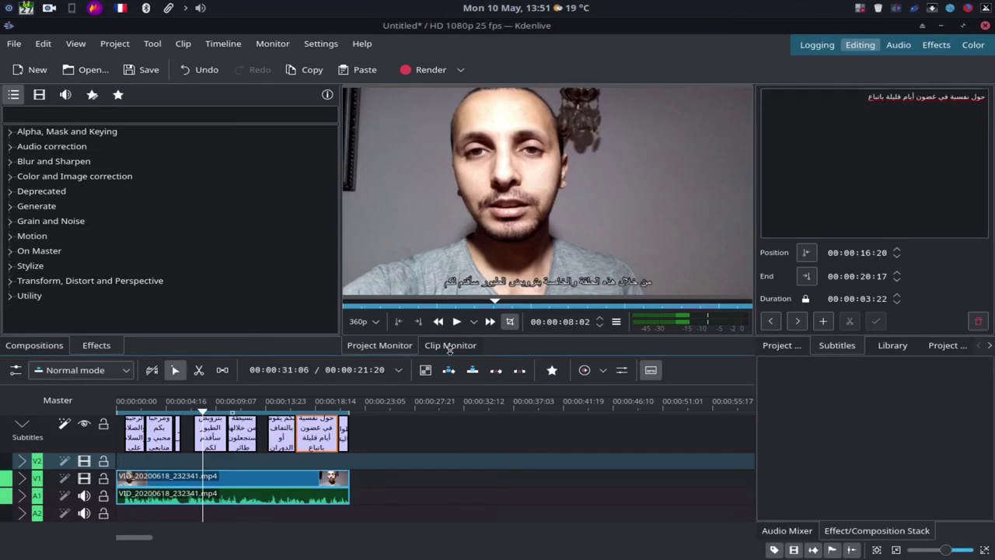
pyautogui.click(423, 70)
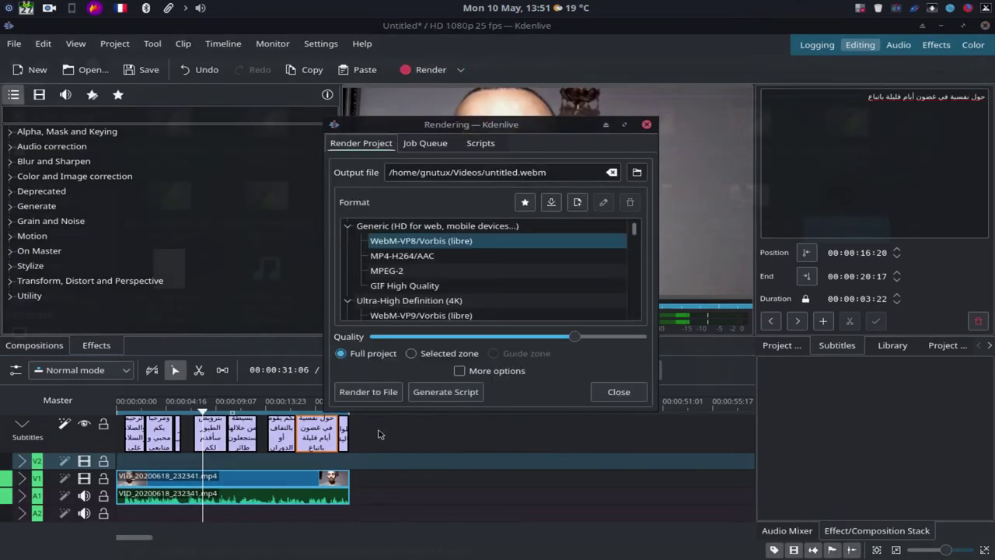
pyautogui.click(421, 259)
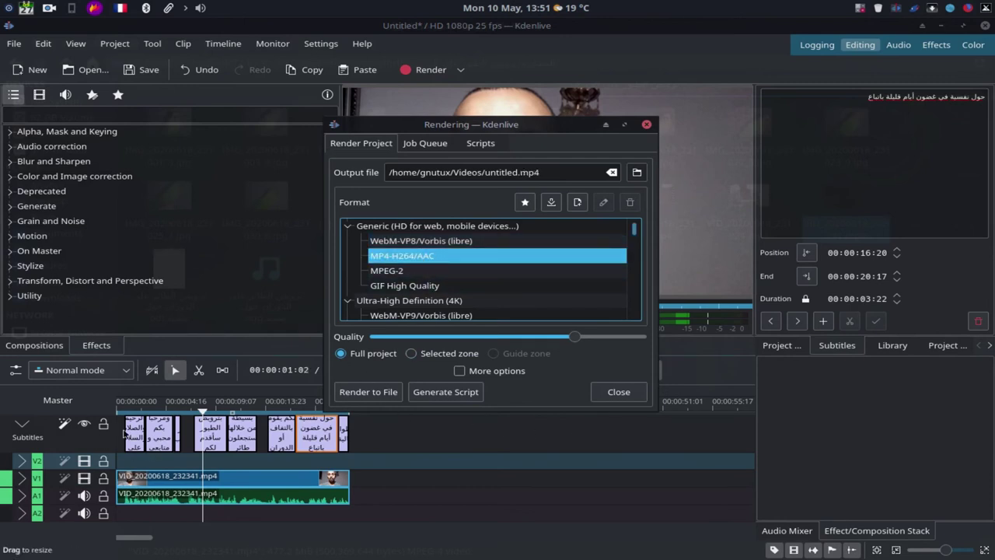
pyautogui.click(606, 392)
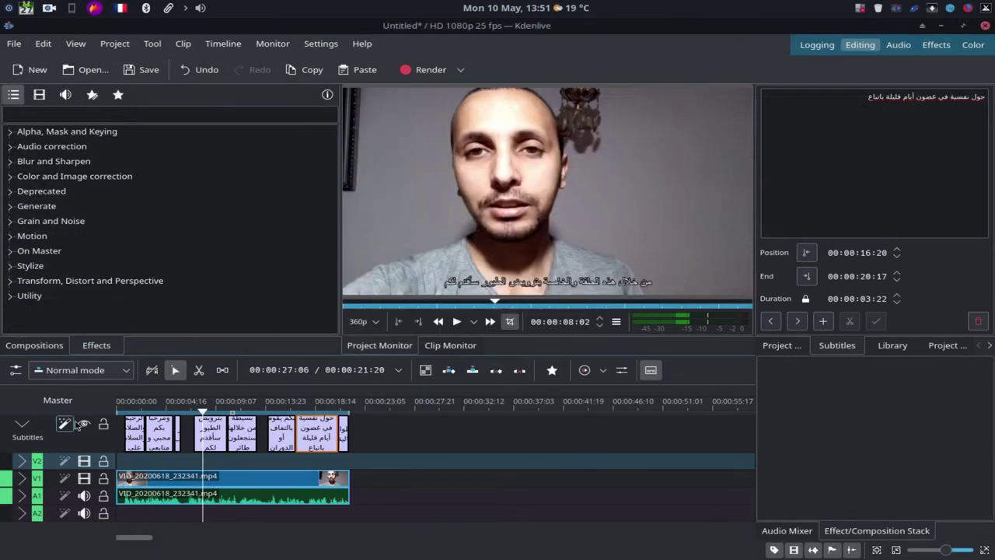
# - Hide the subtitle track and bring the Rendering dialog back up
pyautogui.click(83, 425)
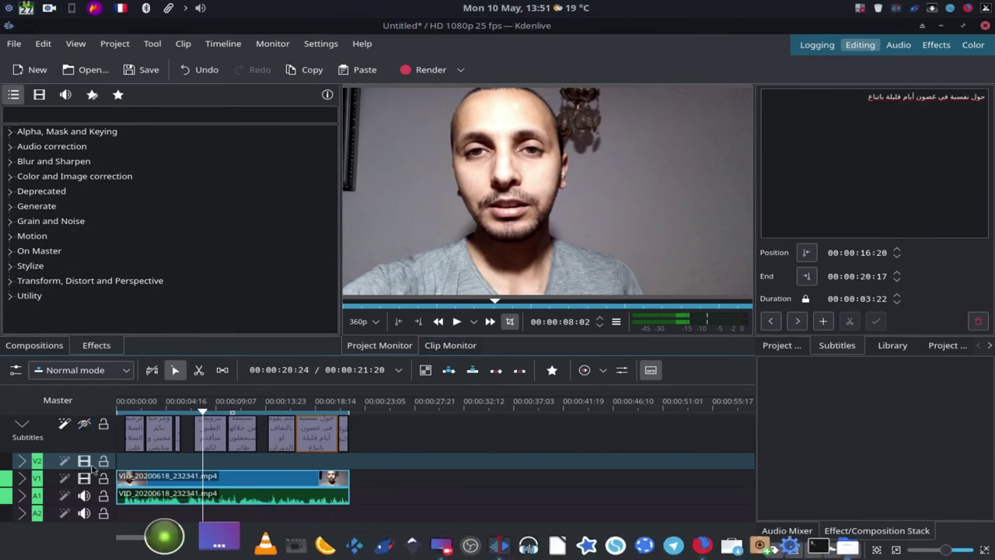
pyautogui.click(183, 281)
pyautogui.click(412, 74)
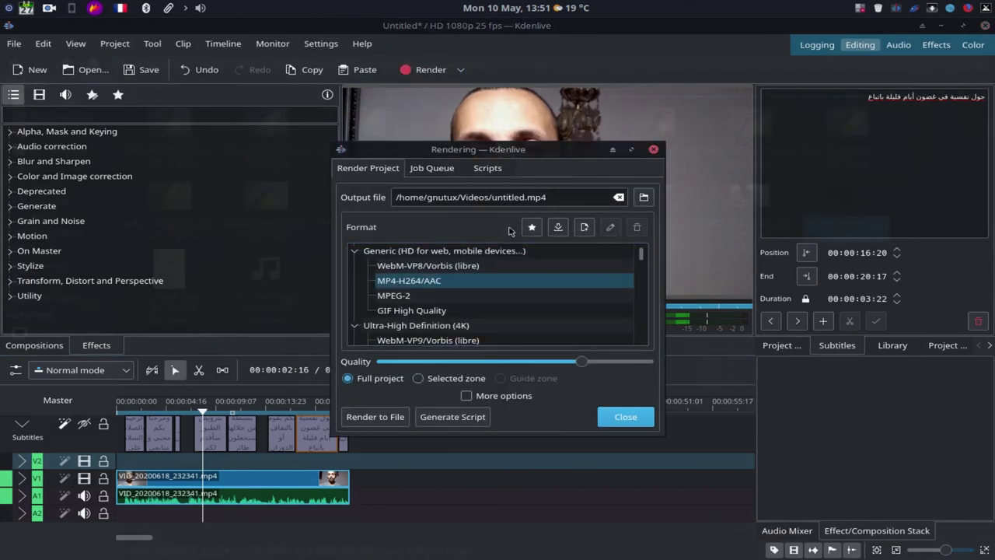
# - Set the render output to مقطع فيديو.mp4 inside the home Public folder
pyautogui.click(644, 199)
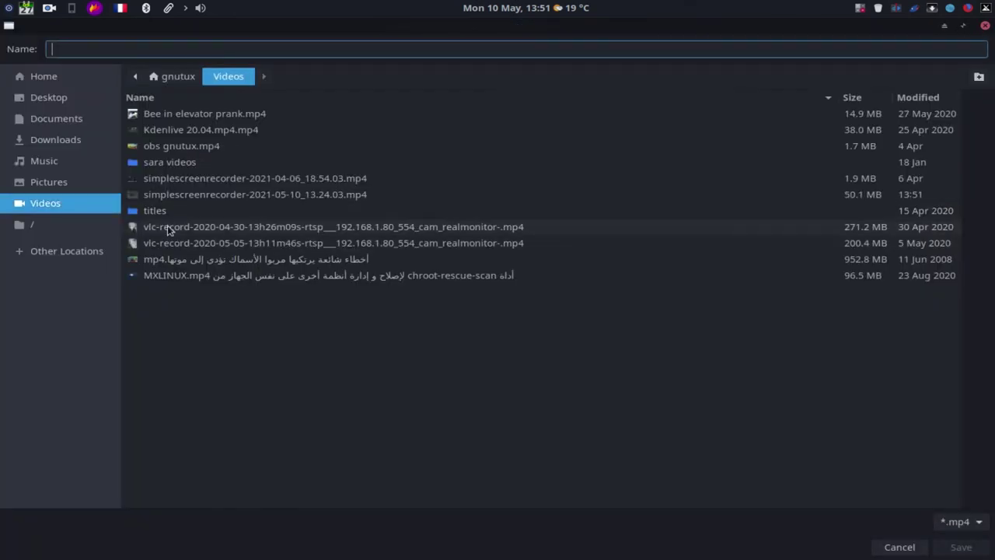
pyautogui.click(66, 81)
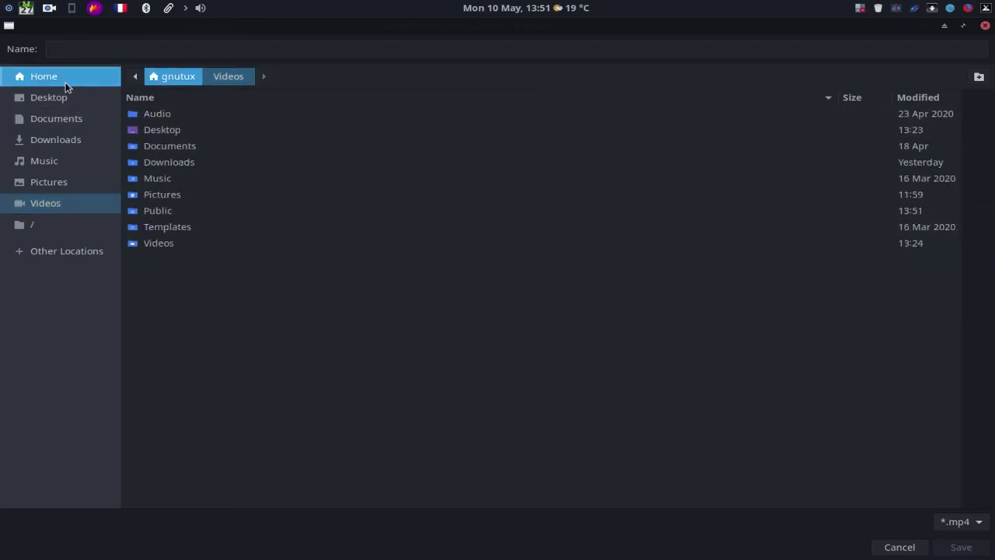
pyautogui.doubleClick(161, 211)
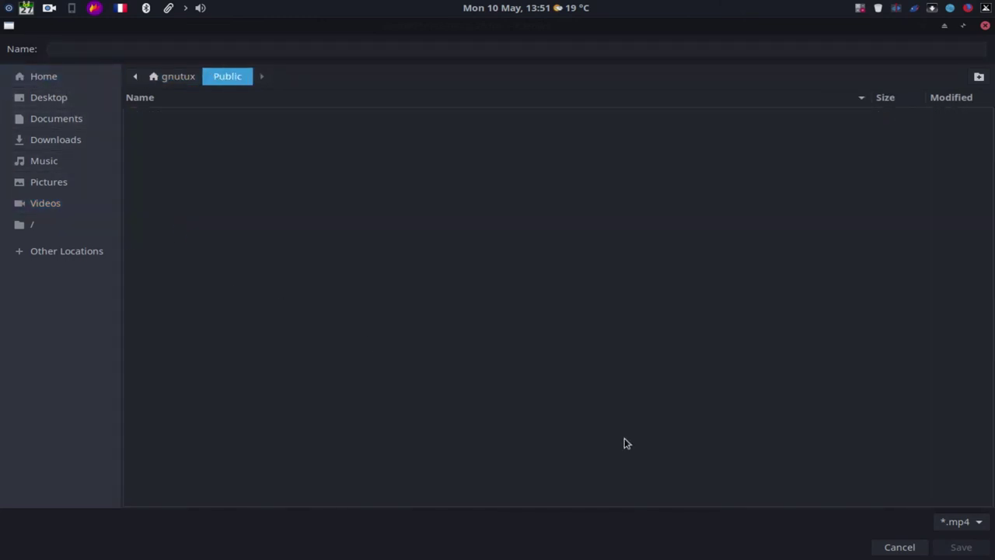
pyautogui.click(560, 51)
pyautogui.write('مقطع فيديو')
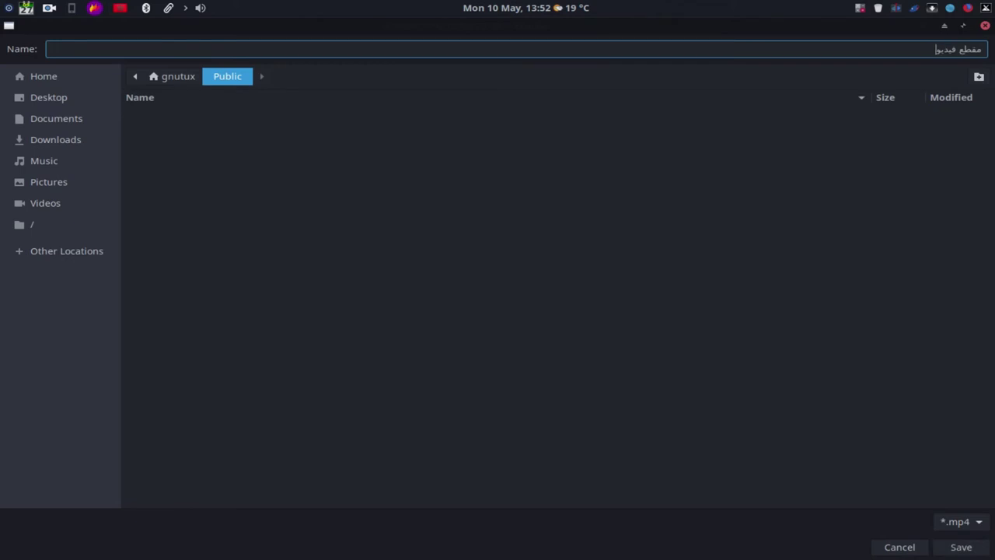
pyautogui.press('Return')
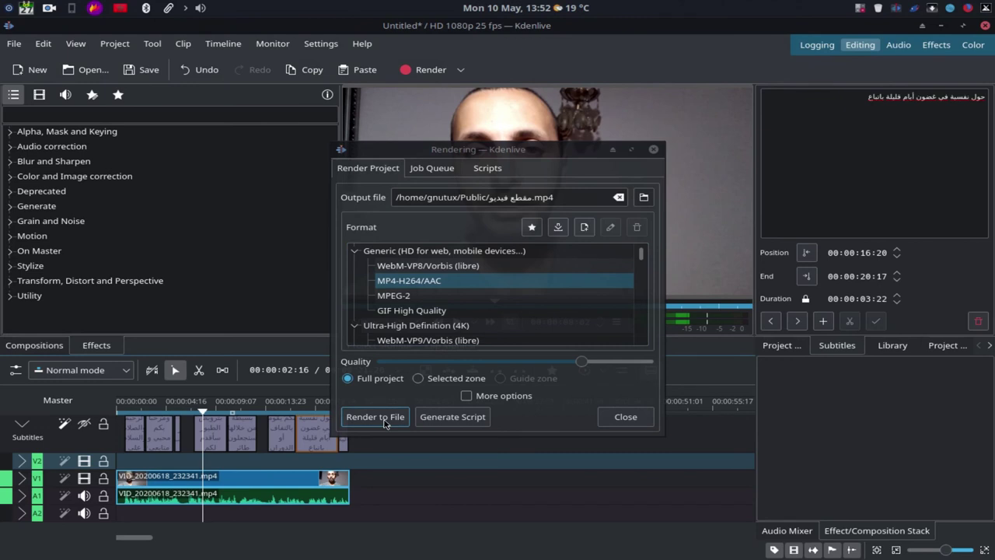
# - Render the project to مقطع فيديو.mp4, then minimize Kdenlive
pyautogui.click(375, 418)
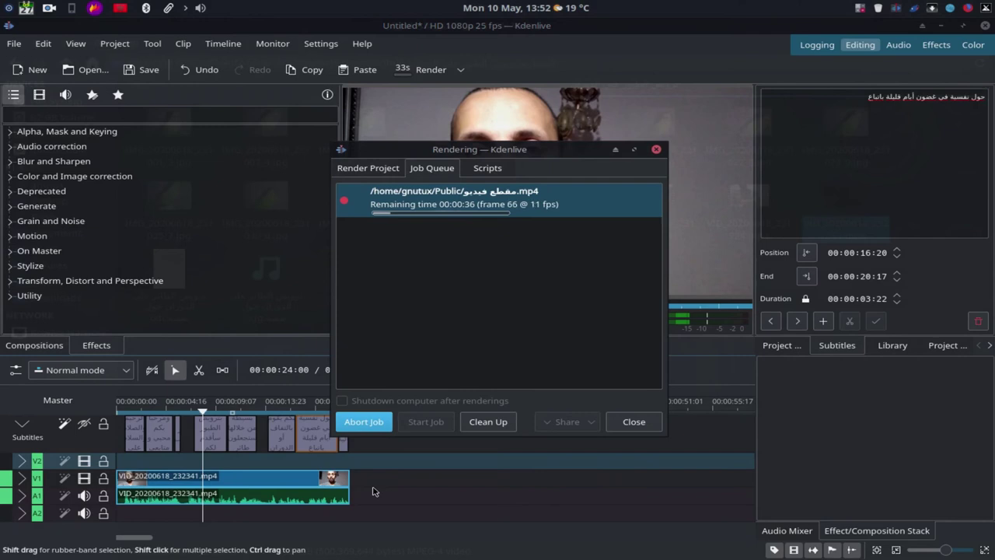
pyautogui.moveTo(459, 548)
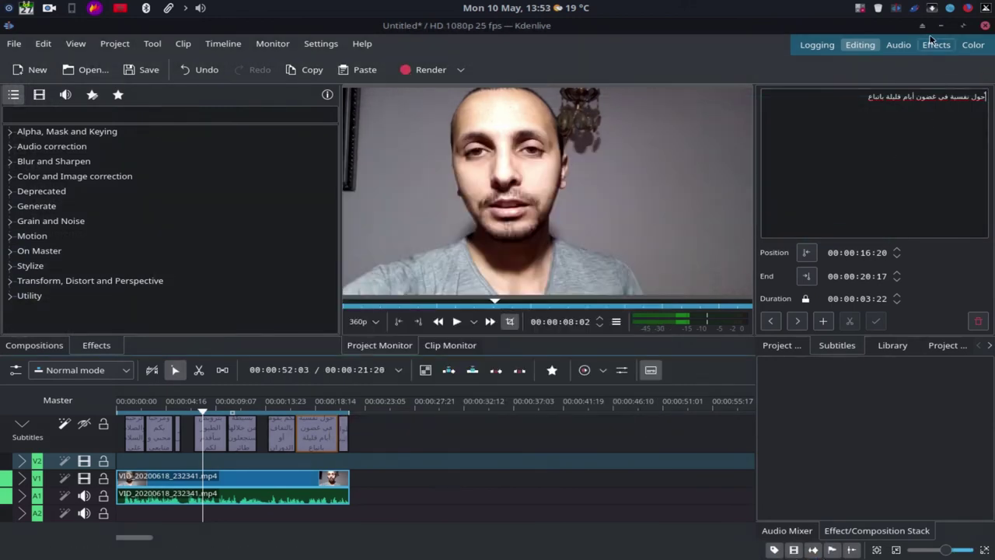
pyautogui.click(941, 26)
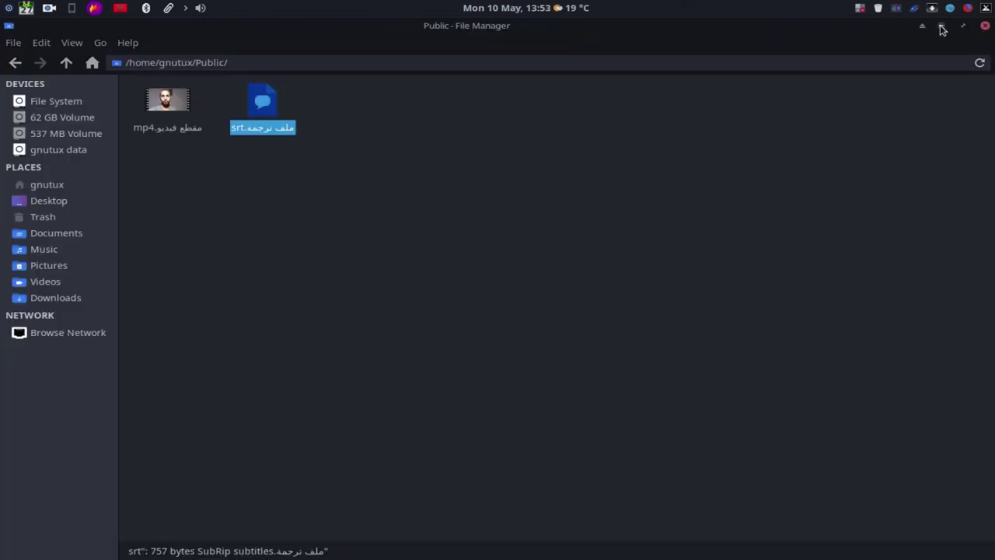
# - Open the rendered مقطع فيديو.mp4 from the Public folder in VLC
pyautogui.click(167, 101)
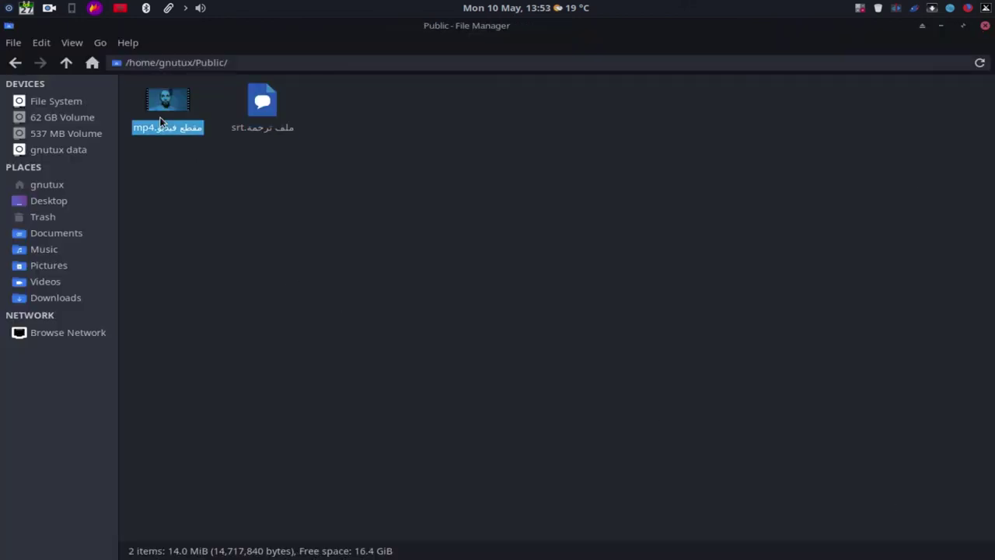
pyautogui.rightClick(166, 128)
pyautogui.press('Escape')
pyautogui.press('Return')
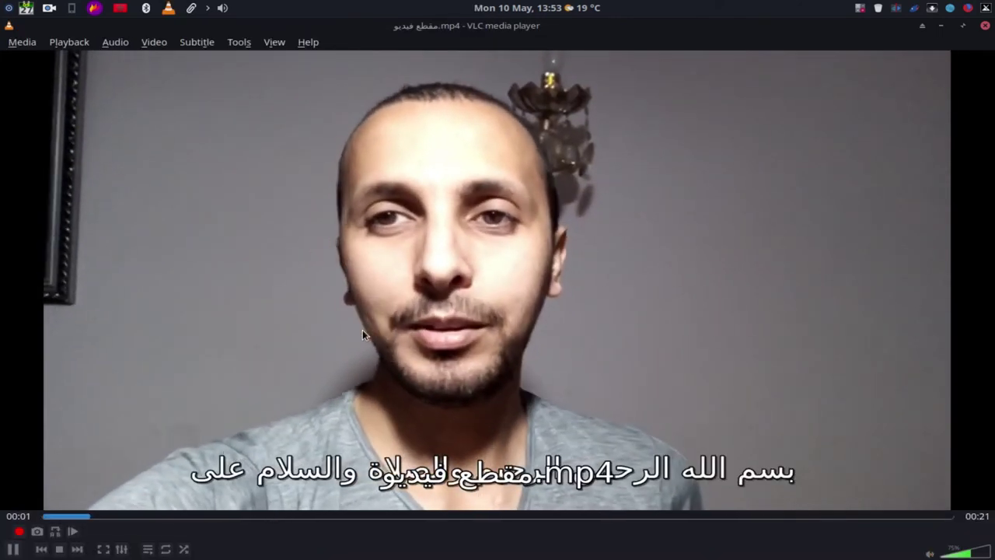
# - Switch the playing video to full screen with its Arabic subtitles showing
pyautogui.doubleClick(580, 310)
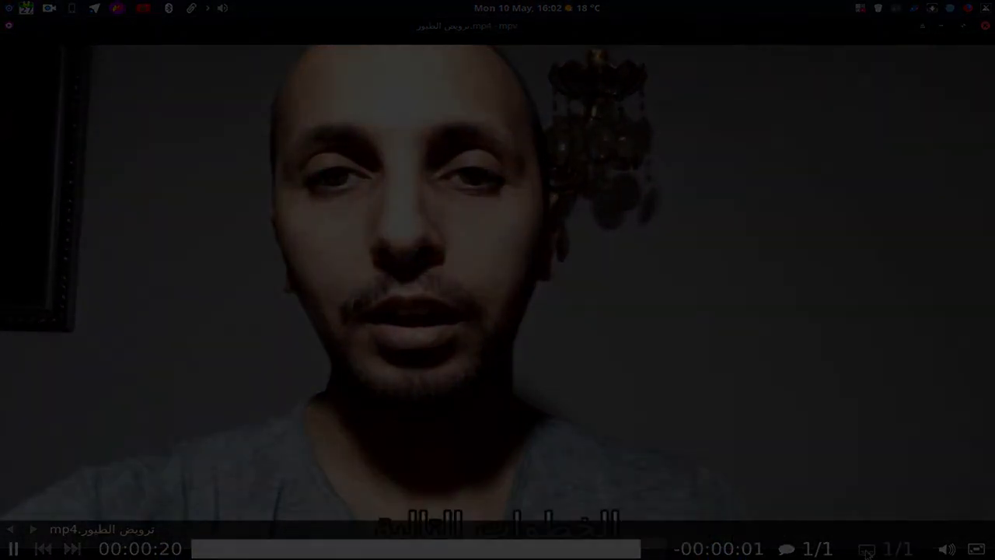
# - Set mpv's subtitle track to none as the video finishes
pyautogui.click(877, 551)
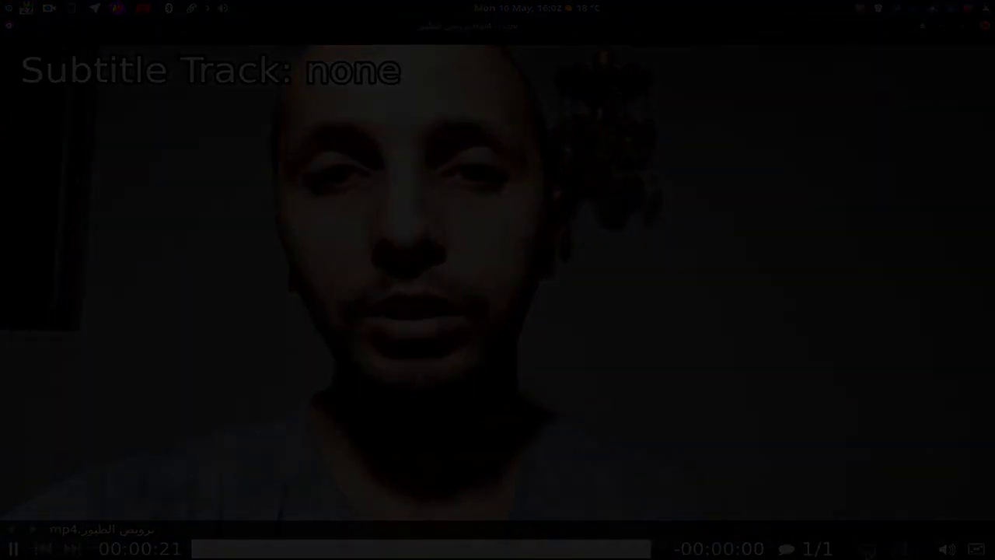